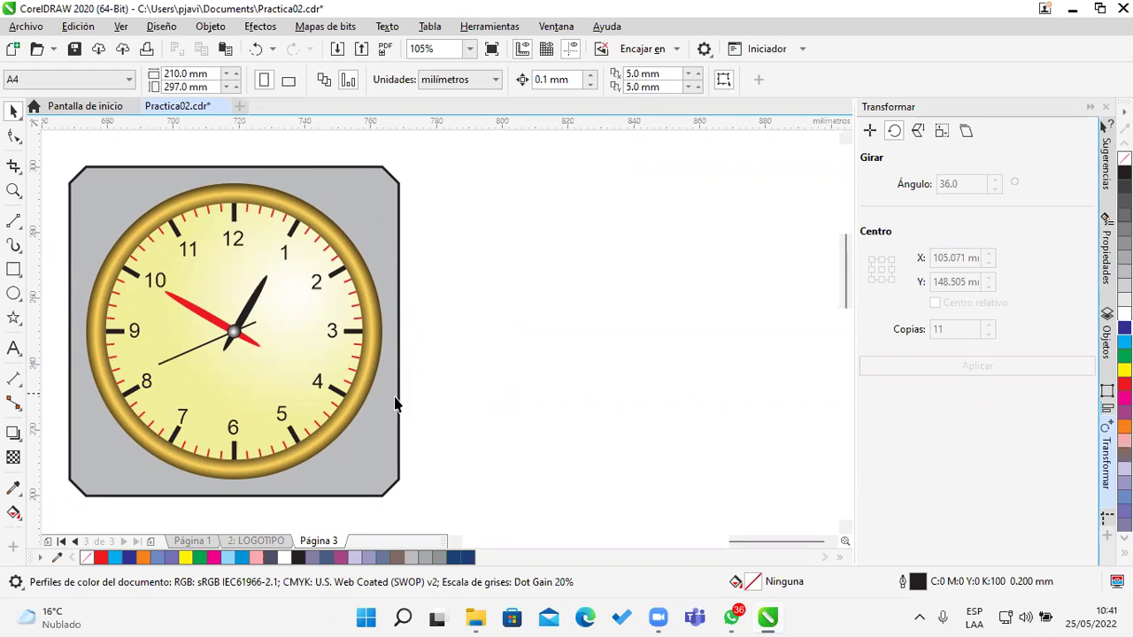
left_click(14, 222)
left_click(14, 270)
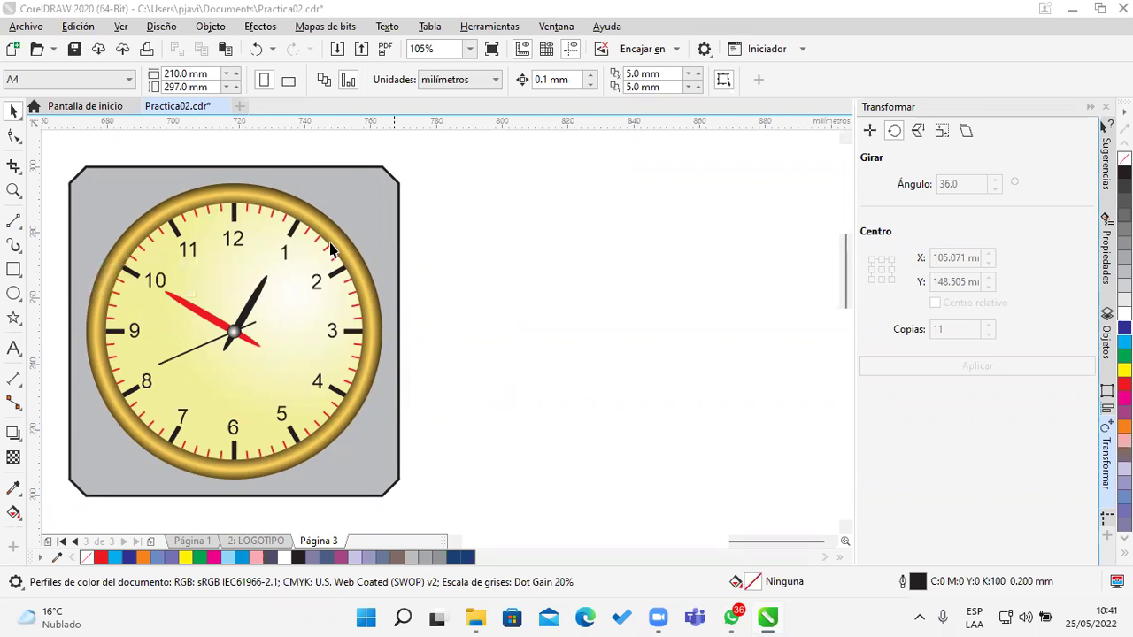
mouse_move(15, 318)
left_click(21, 254)
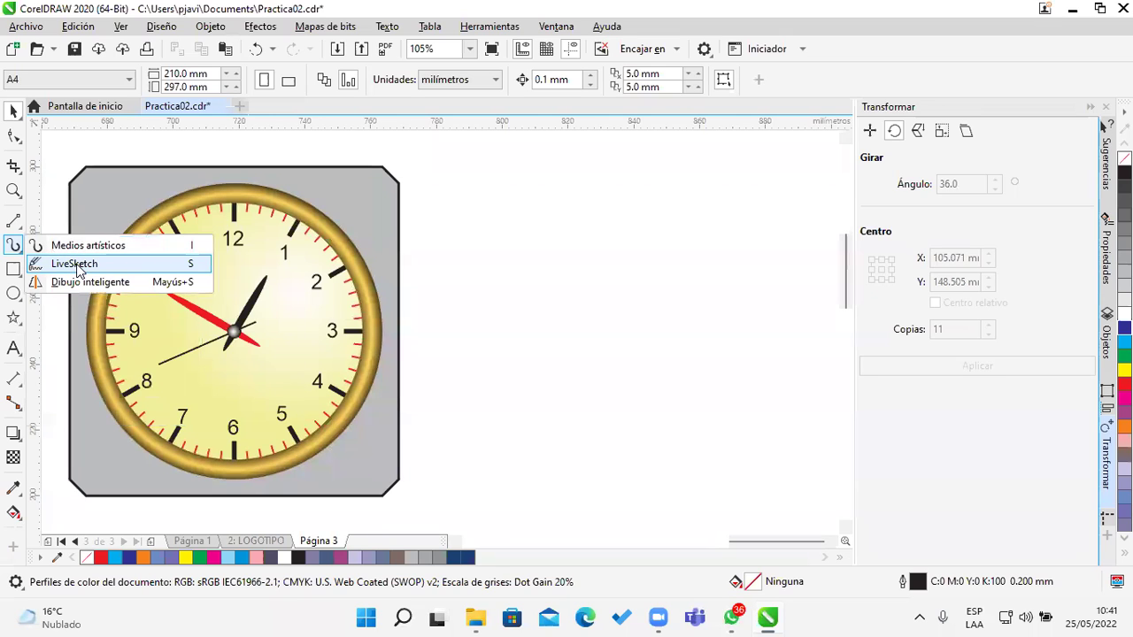
left_click(13, 113)
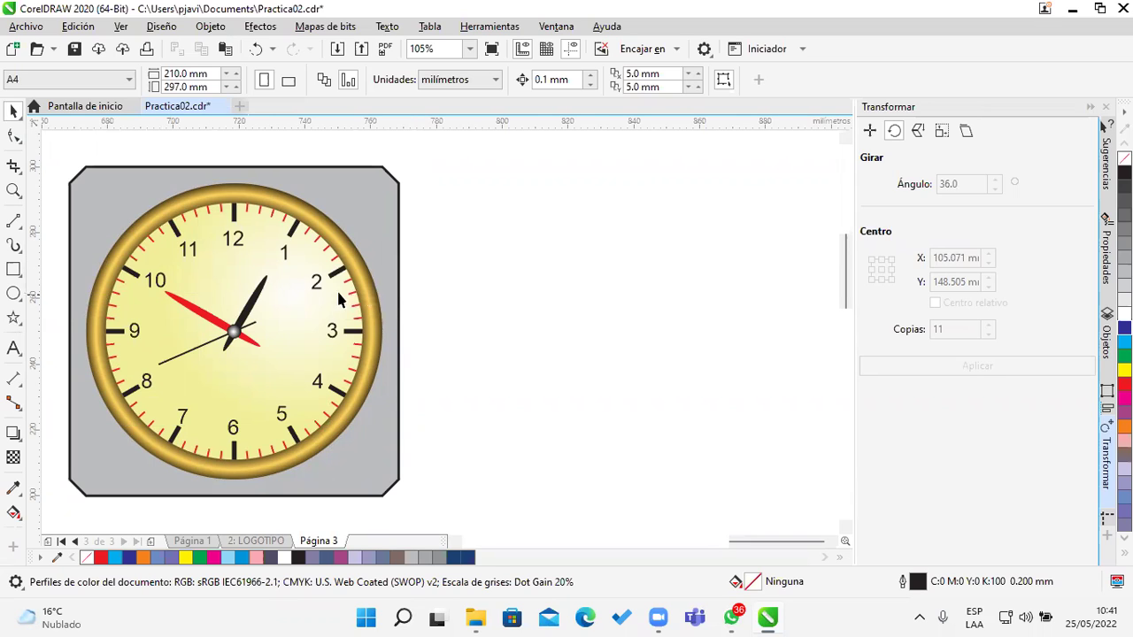
Step: Draw a rectangle about 66 × 55 mm in the empty area beside the clock
left_click(13, 269)
mouse_move(470, 182)
left_mouse_down()
mouse_move(505, 248)
mouse_move(655, 283)
mouse_move(688, 364)
left_mouse_up()
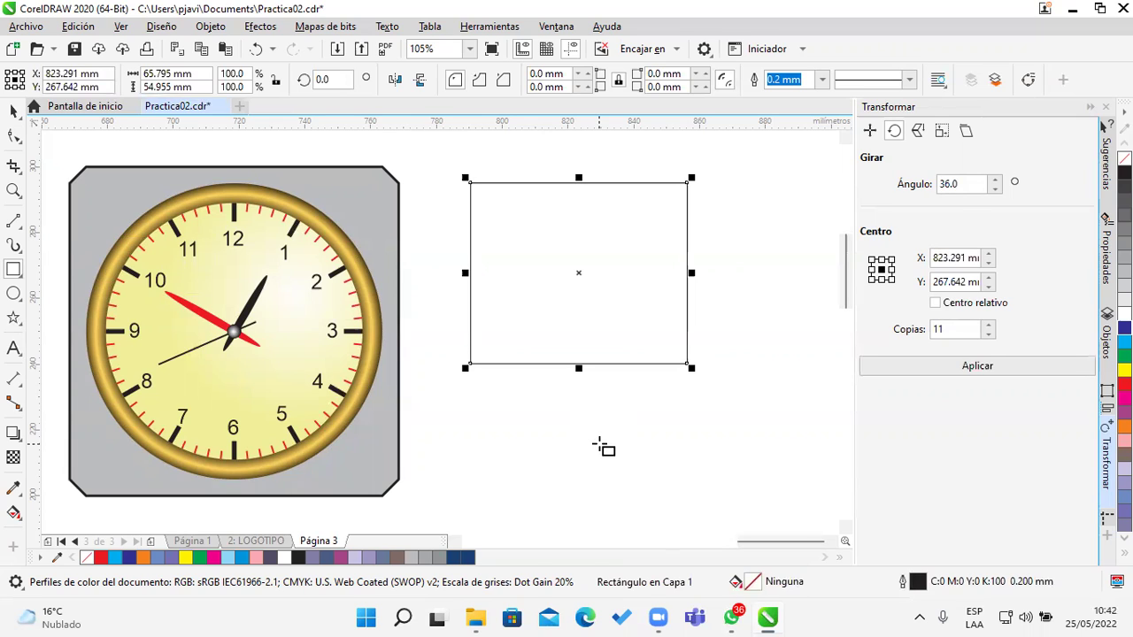
Step: Round all four corners of the rectangle with the Shape (Forma) tool to a radius of about 12.35 mm
left_click(14, 142)
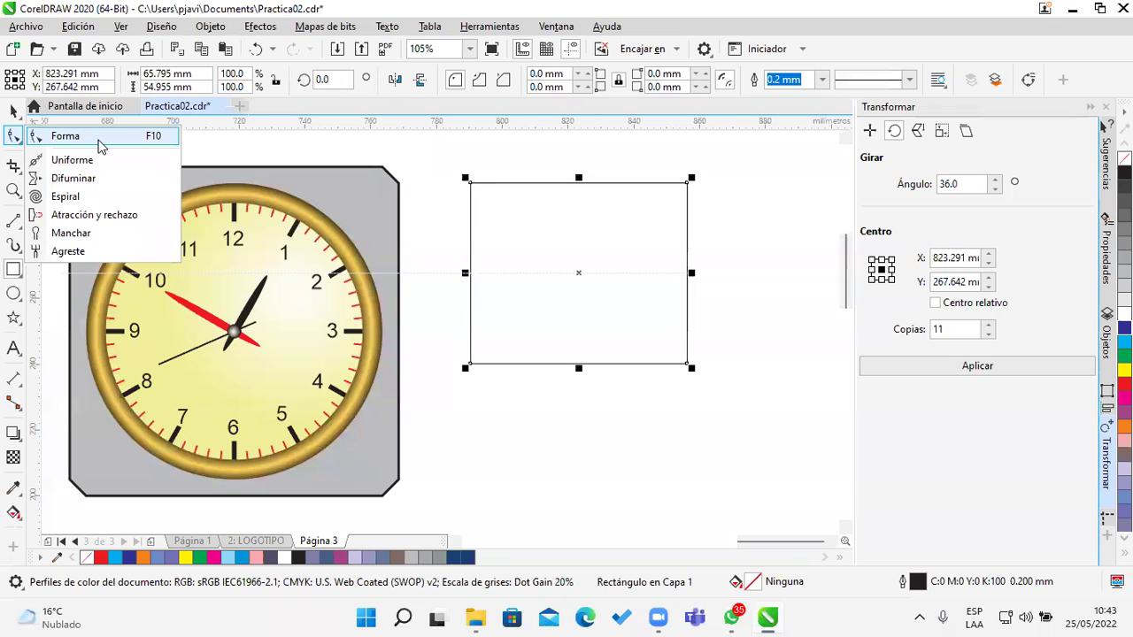
left_click(100, 145)
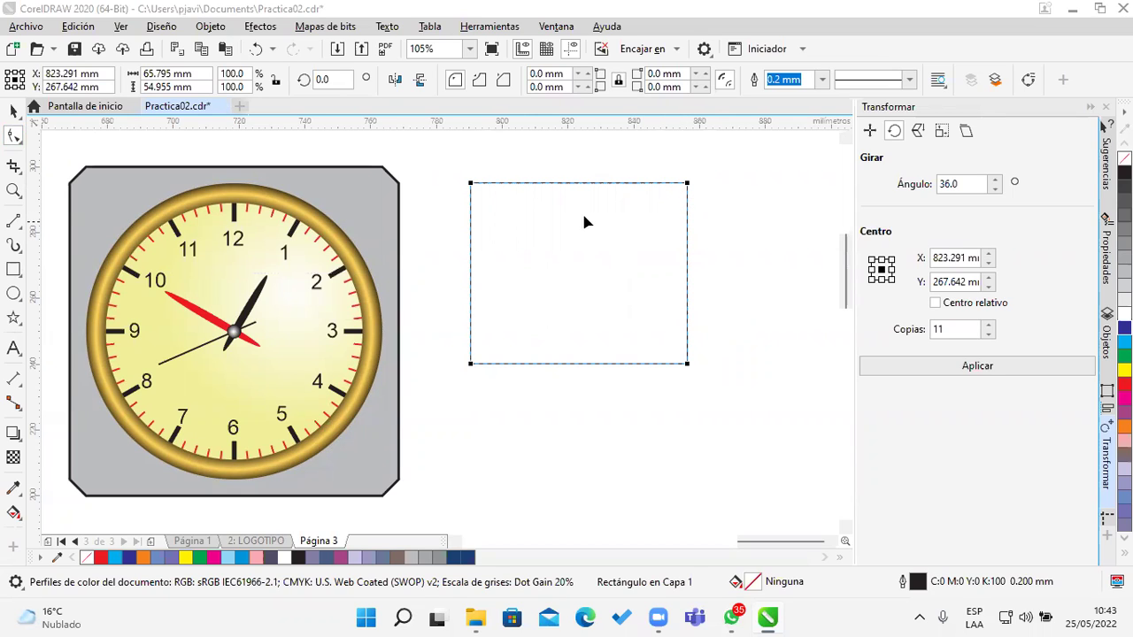
mouse_move(478, 185)
left_mouse_down()
mouse_move(518, 207)
mouse_move(498, 196)
left_mouse_up()
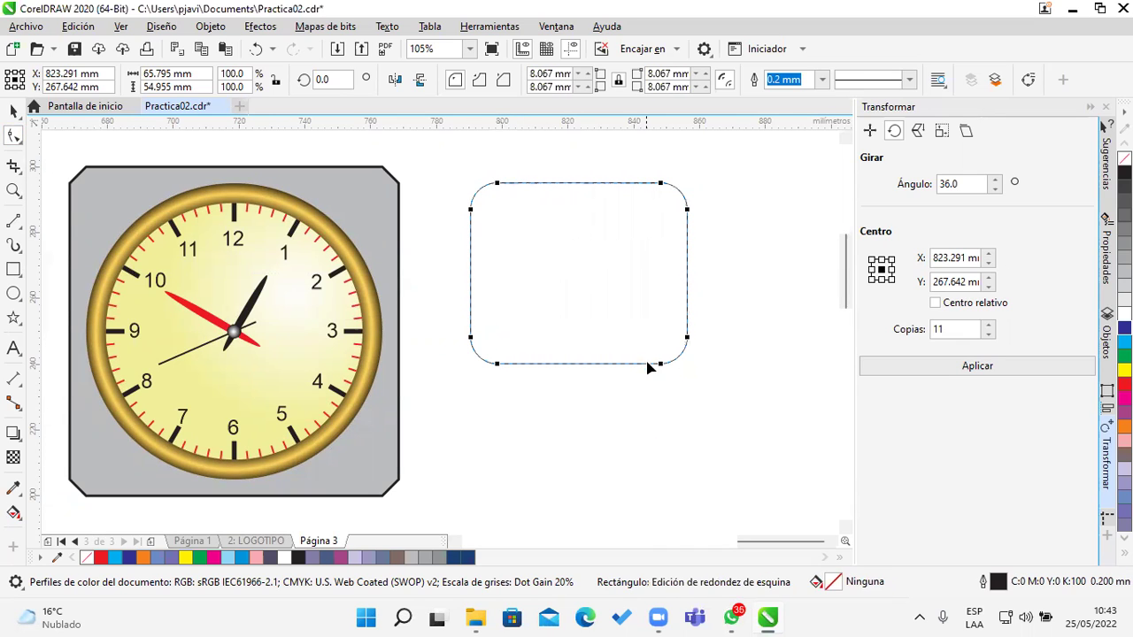
left_click_drag(661, 364, 637, 327)
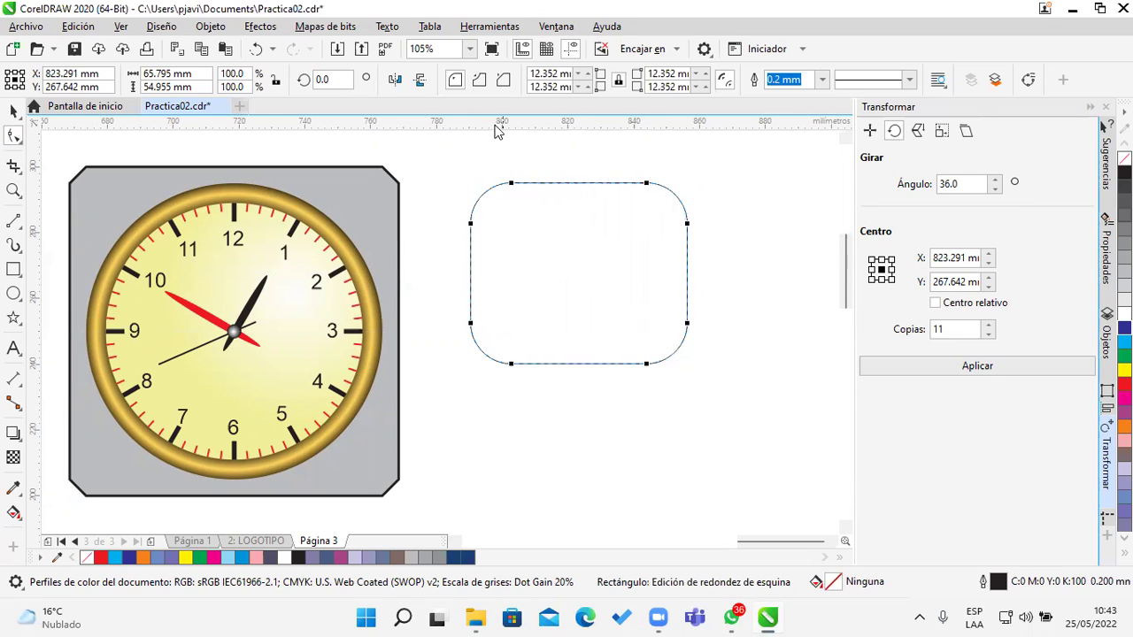
Step: Cycle the rectangle's corners through rounded, scalloped and chamfered styles, ending with chamfered corners of about 11.85 mm
left_click(483, 82)
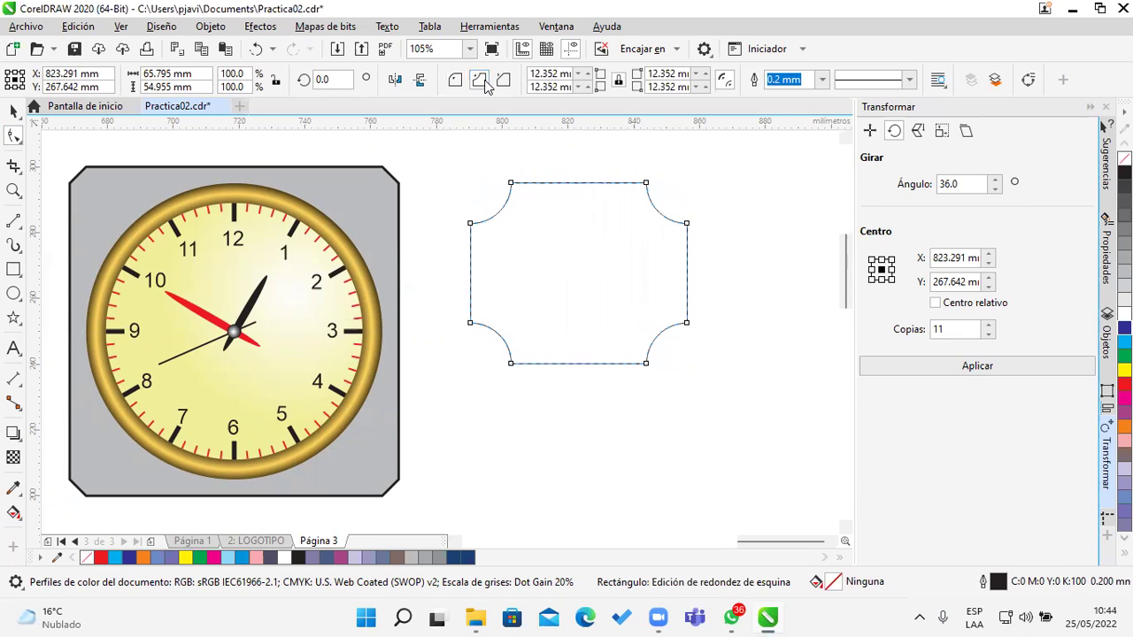
left_click(499, 83)
left_click(479, 81)
left_click(455, 80)
left_click(483, 83)
left_click(503, 81)
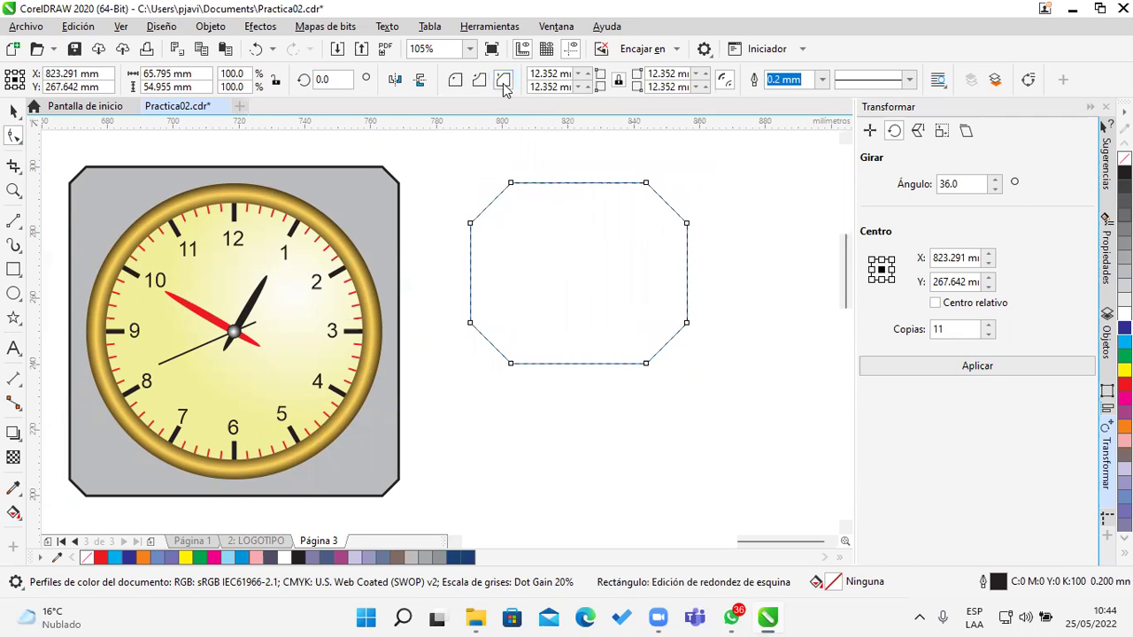
left_click(479, 80)
left_click(455, 81)
left_click(479, 80)
left_click(503, 81)
left_click(455, 81)
left_click(479, 80)
left_click(510, 81)
left_click_drag(513, 186, 468, 168)
left_click_drag(687, 362, 657, 344)
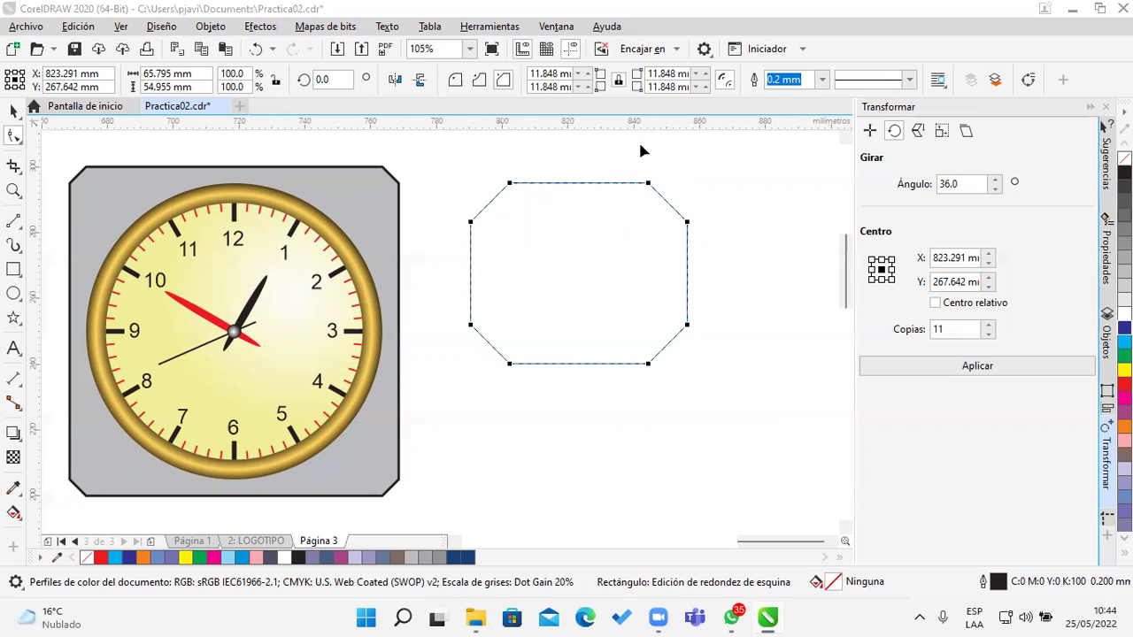
Step: Return the rectangle to square corners with the Shape (Forma) tool by reducing the corner size to 0 mm
left_click(12, 139)
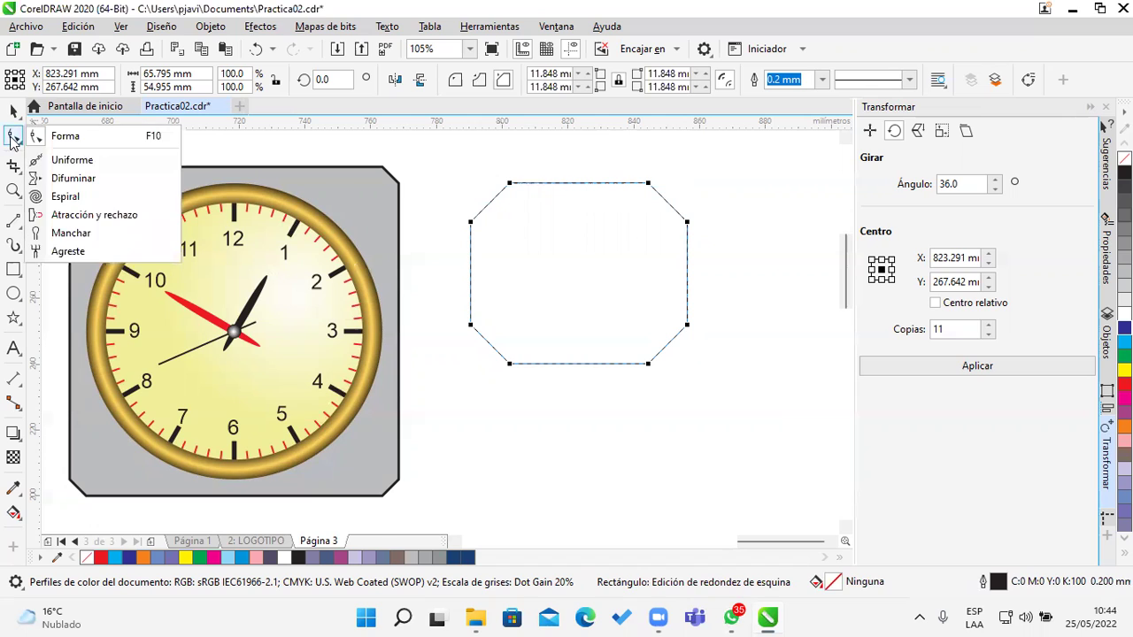
left_click(64, 134)
left_click_drag(653, 371, 685, 256)
left_click_drag(684, 213, 789, 237)
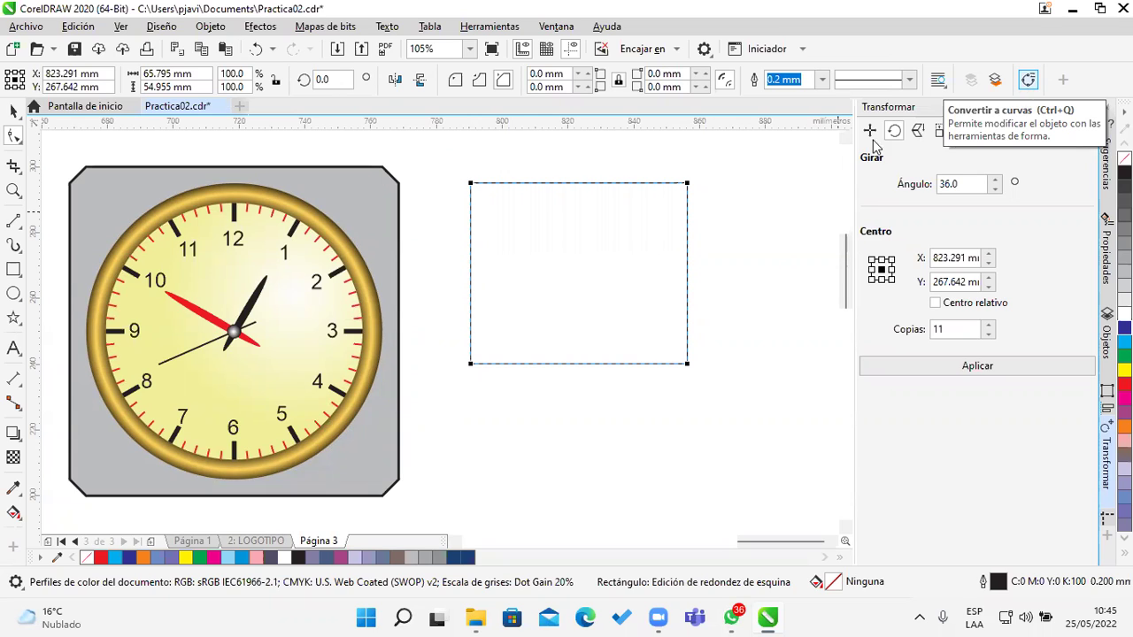
Step: Try to pull the rectangle's upper-right corner node outward with the Shape tool
left_click_drag(688, 185, 718, 183)
key("Escape")
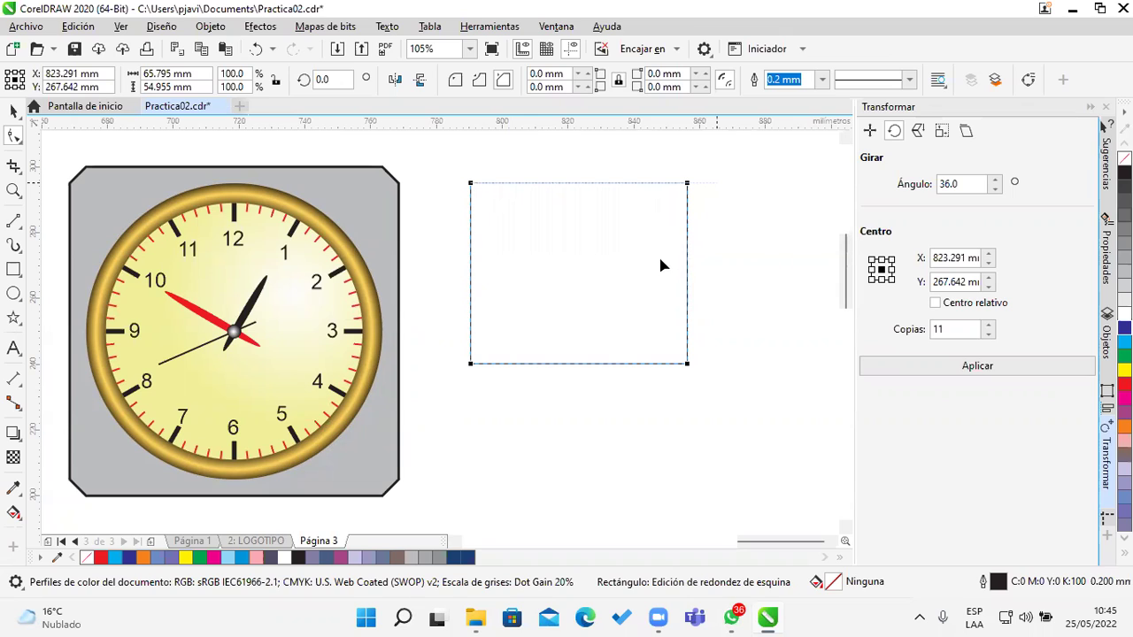
mouse_move(688, 184)
left_mouse_down()
mouse_move(650, 230)
mouse_move(704, 176)
left_mouse_up()
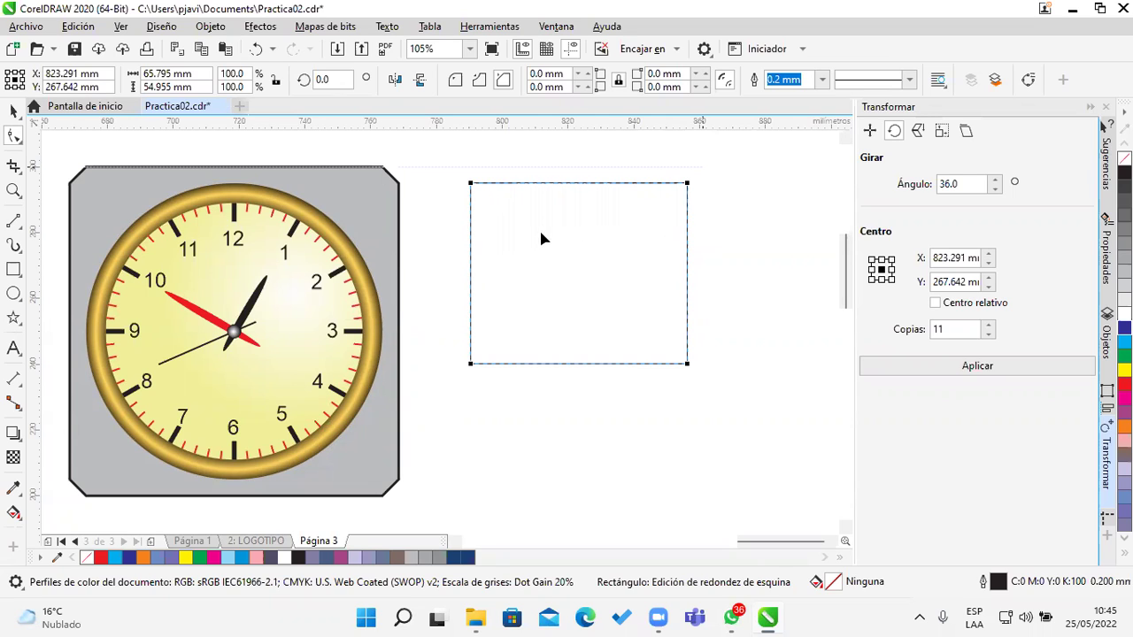
Step: Convert the rectangle to curves and move its corner nodes freely into an irregular four-node shape
right_click(565, 243)
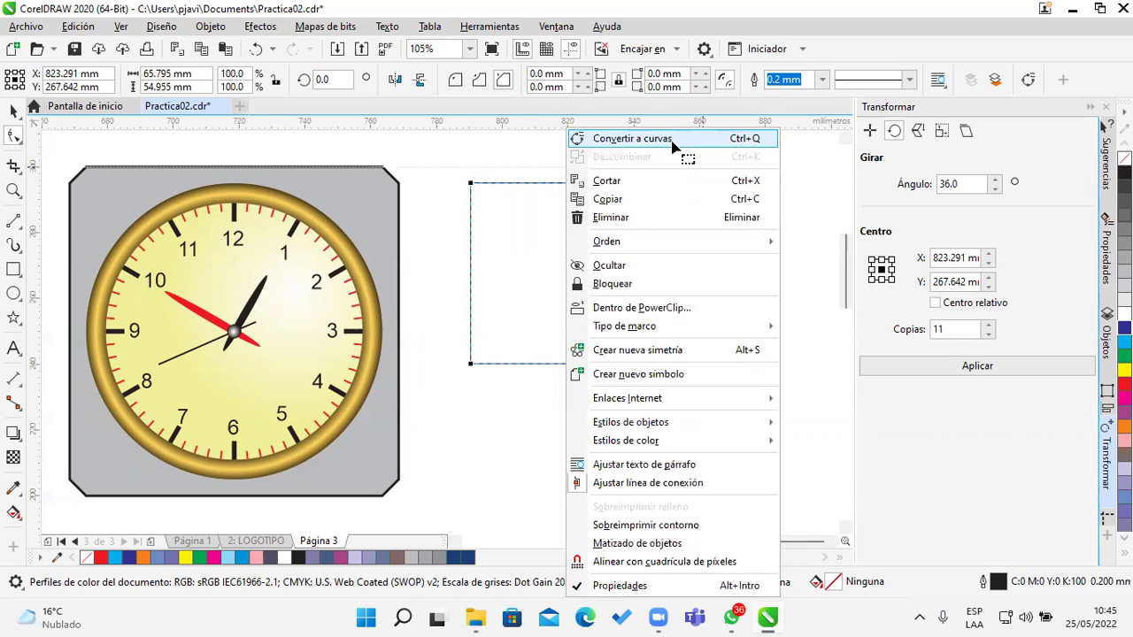
left_click(630, 139)
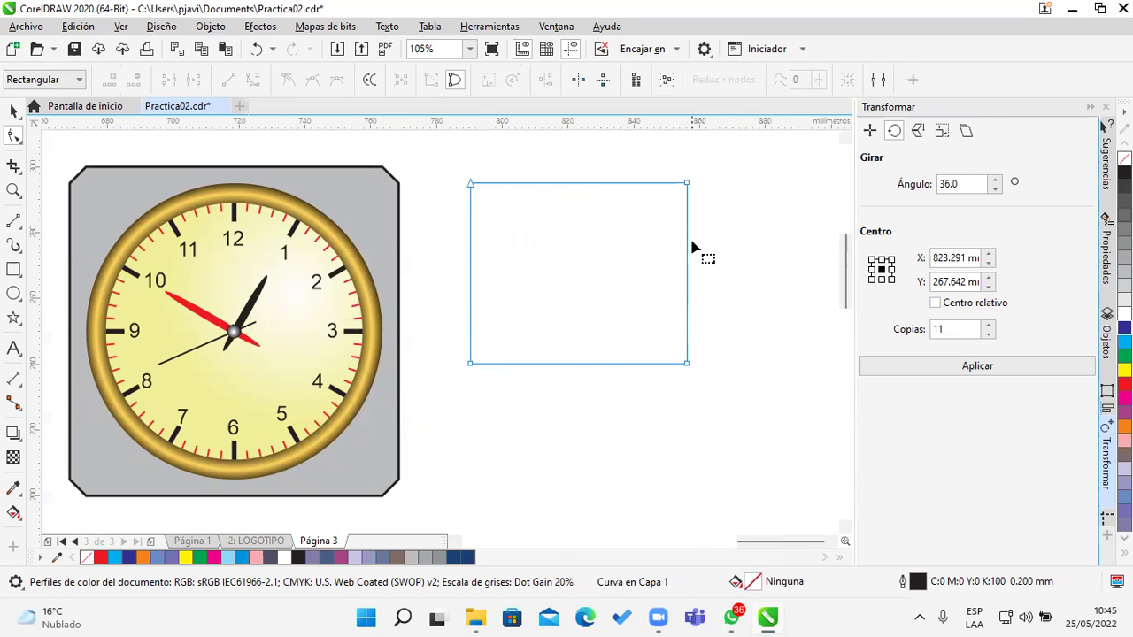
left_click_drag(688, 183, 534, 311)
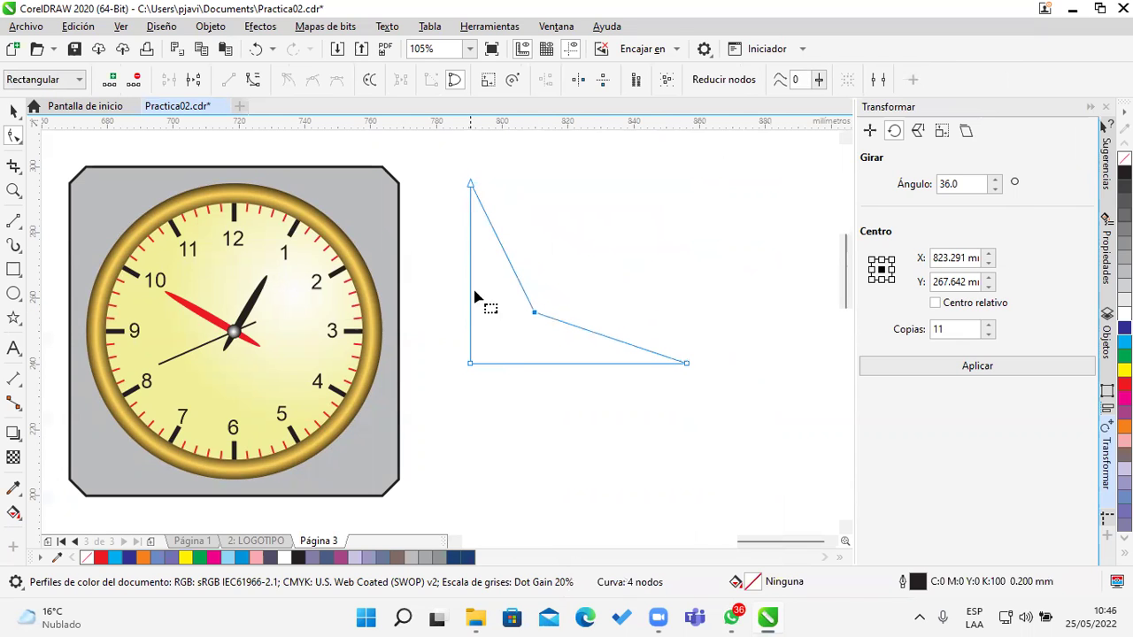
left_click_drag(470, 363, 470, 475)
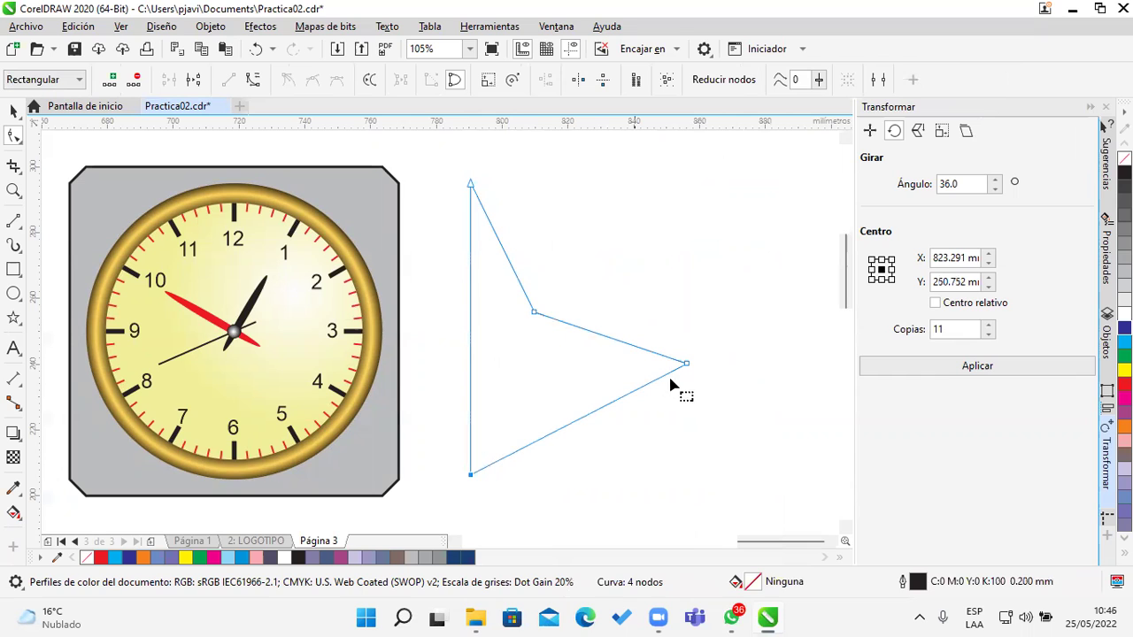
left_click_drag(685, 365, 647, 378)
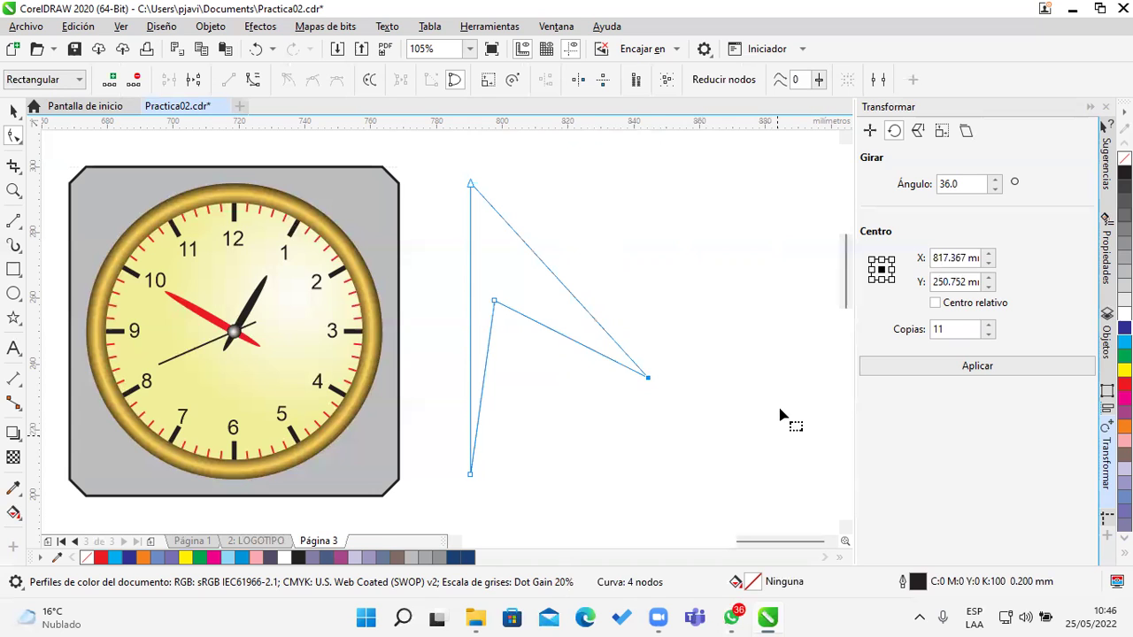
Step: Reposition the curve's four nodes to form an upward-pointing arrowhead with an inner notch below the apex and level lower tips
left_click_drag(751, 369, 602, 379)
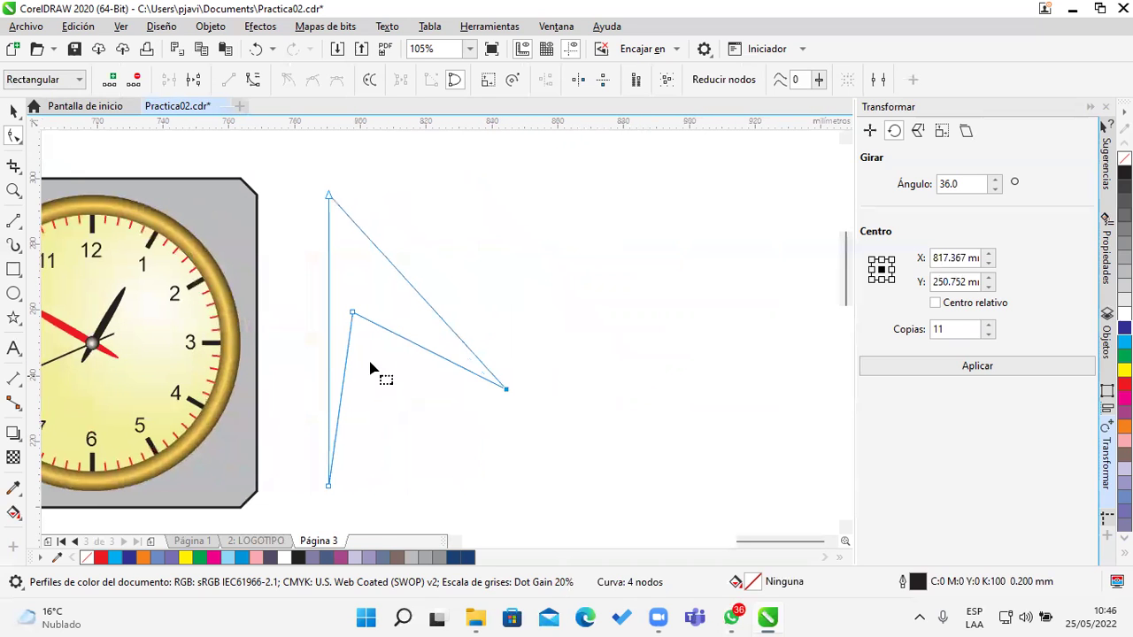
left_click_drag(329, 194, 436, 180)
left_click_drag(353, 326, 455, 369)
left_click_drag(508, 393, 596, 496)
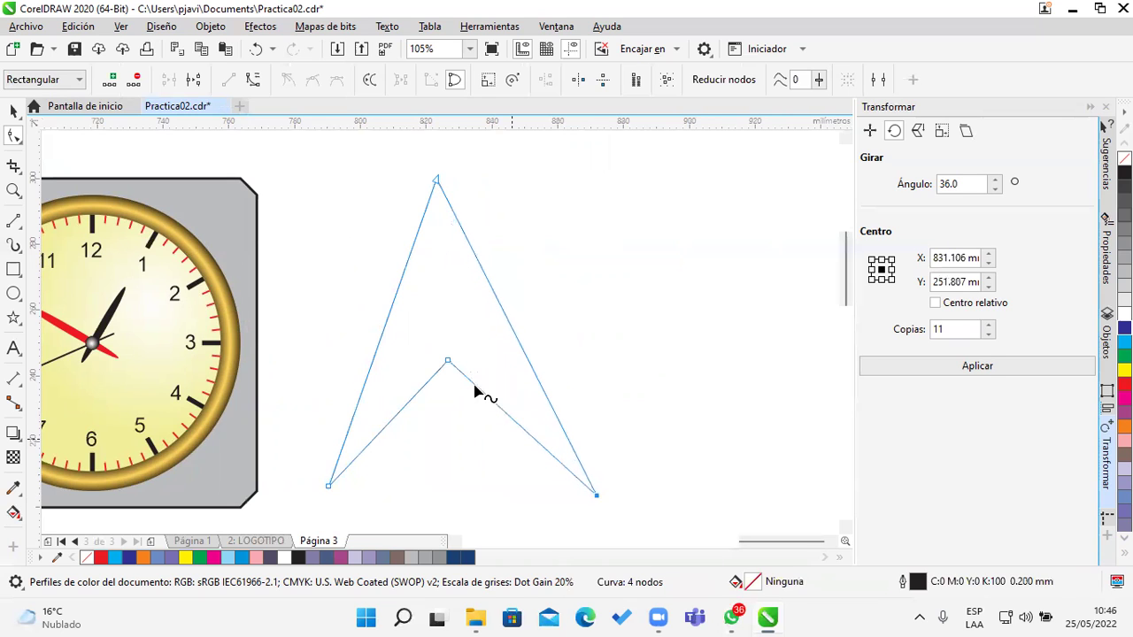
left_click_drag(438, 182, 448, 259)
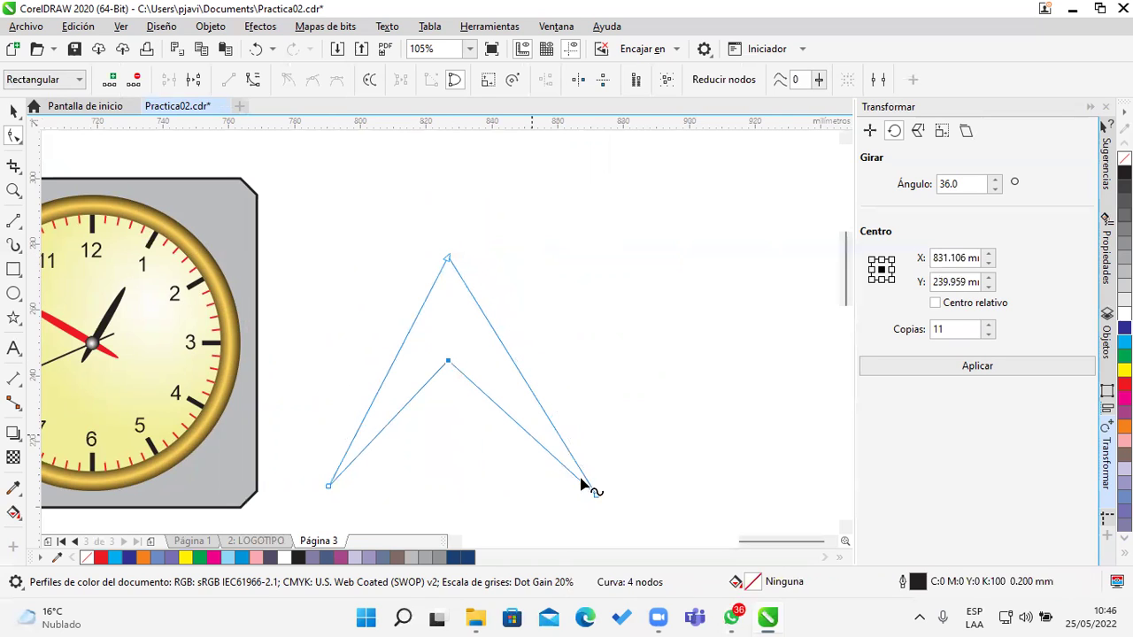
left_click_drag(594, 492, 575, 476)
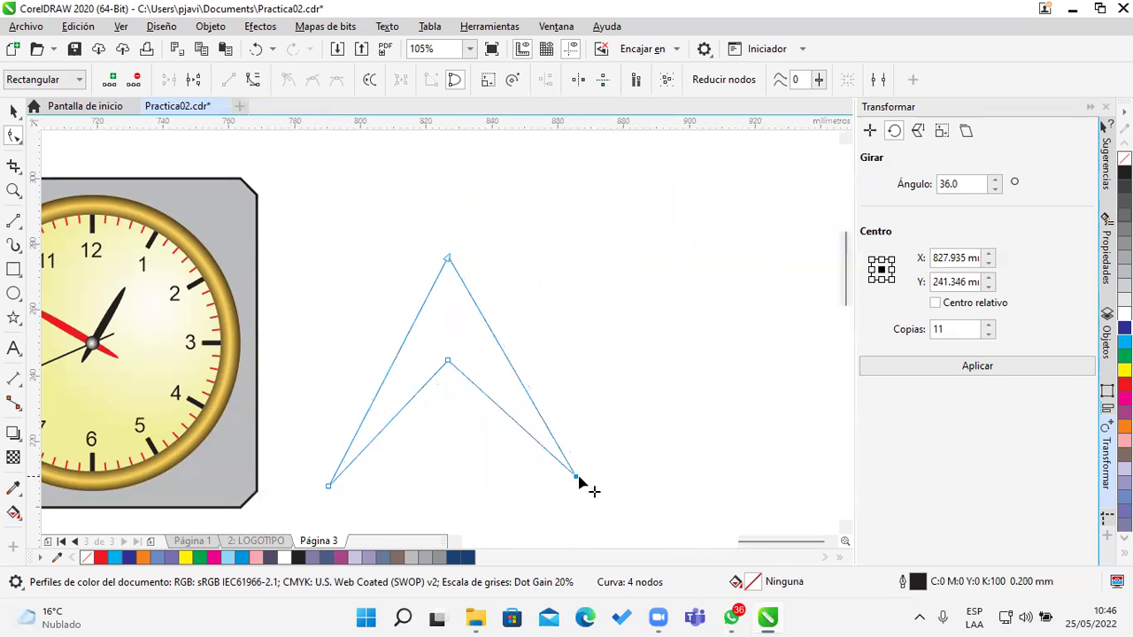
mouse_move(652, 417)
left_mouse_down()
mouse_move(610, 372)
mouse_move(637, 382)
left_mouse_up()
left_click_drag(284, 432, 290, 426)
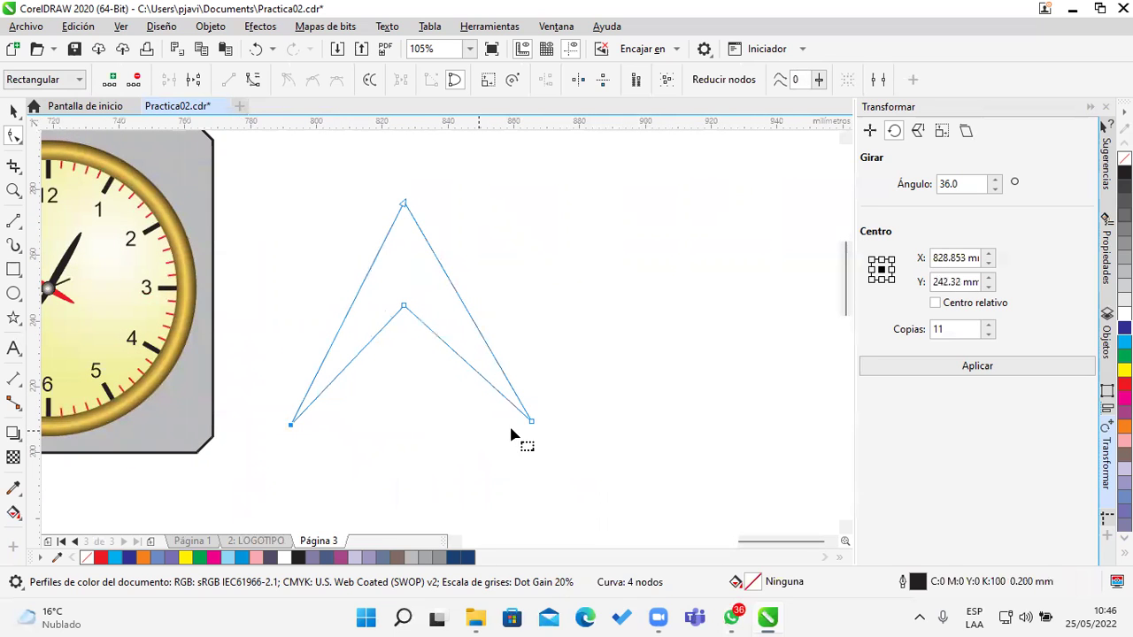
left_click_drag(531, 423, 532, 437)
Step: Draw a second closed four-node arrowhead beside the first with the Bézier tool
left_click_drag(644, 433, 597, 442)
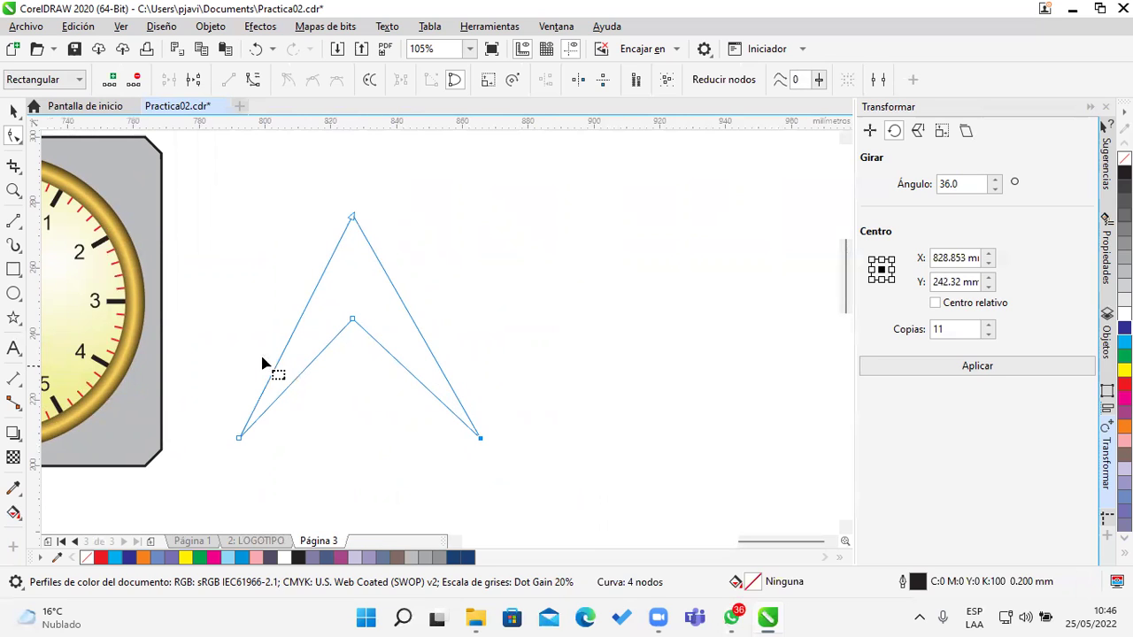
left_click(19, 226)
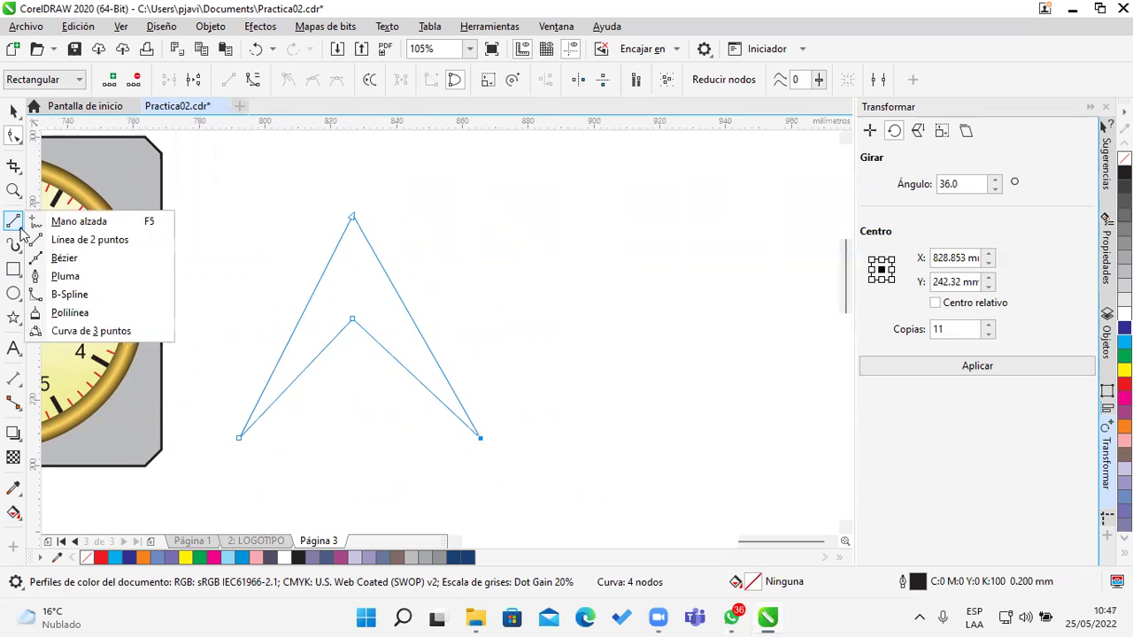
left_click(63, 259)
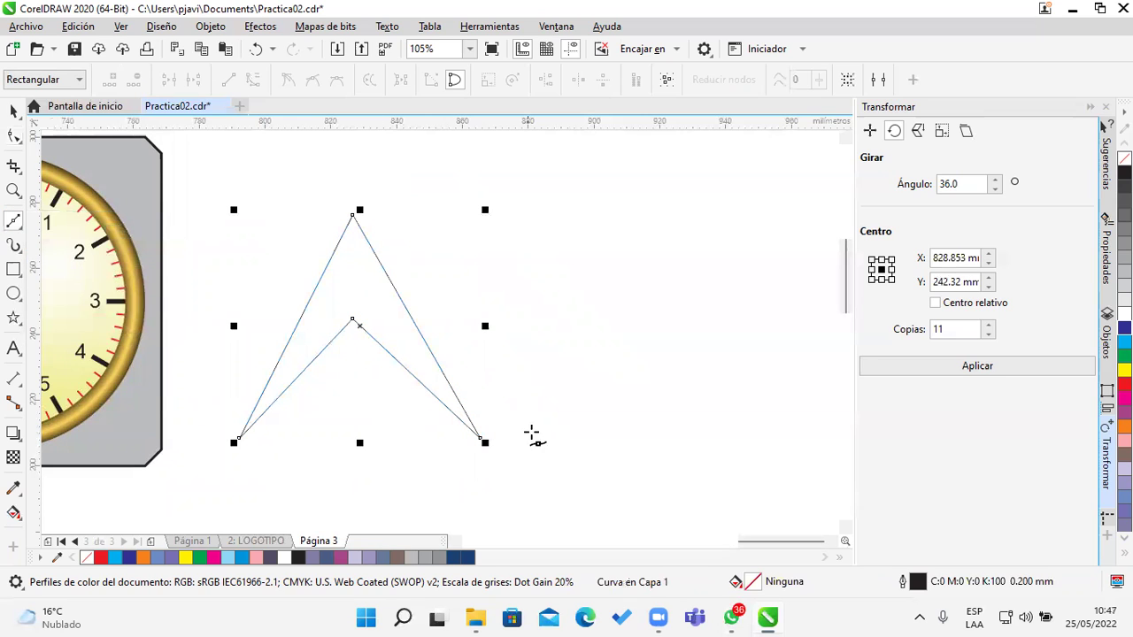
left_click(542, 438)
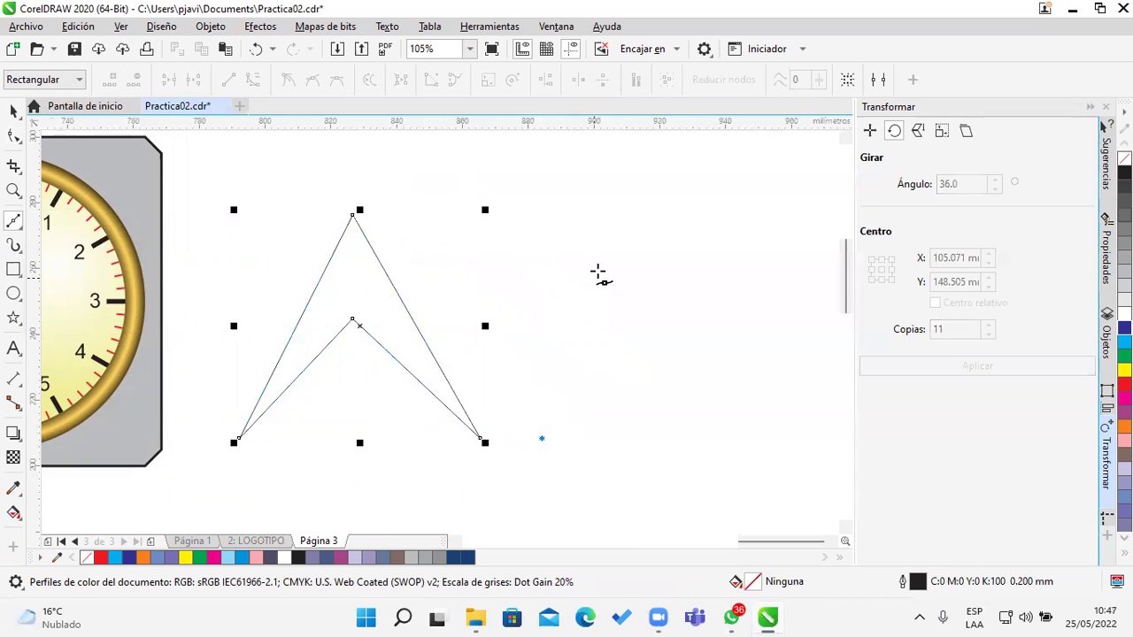
left_click(618, 212)
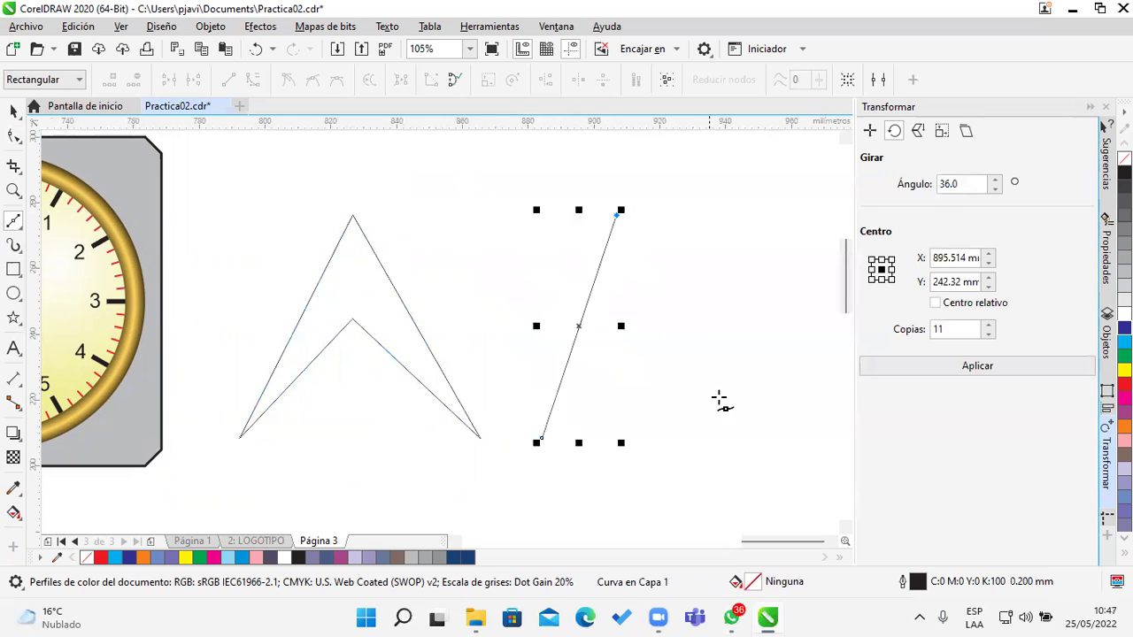
left_click(763, 439)
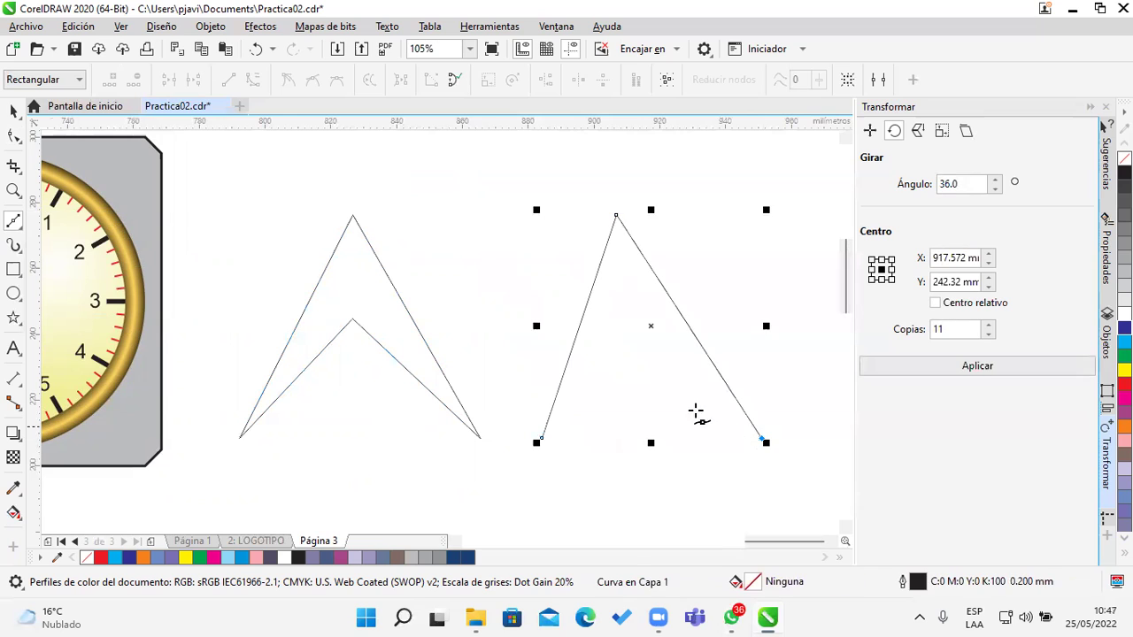
left_click(653, 360)
left_click(542, 438)
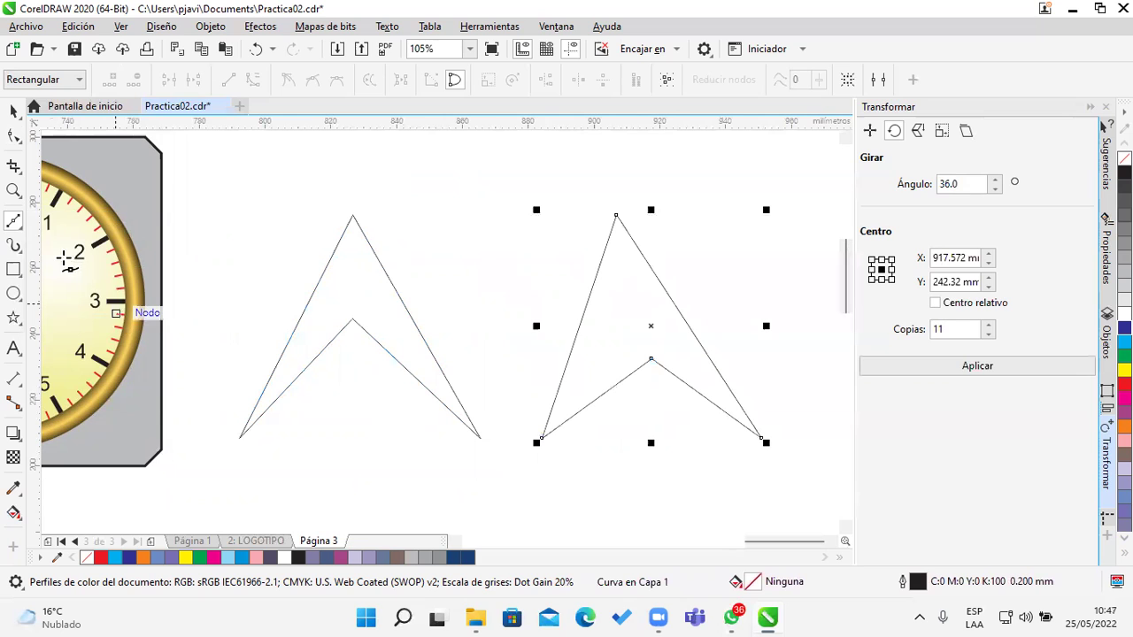
Step: Adjust the second arrowhead with the Shape (Forma) tool, centring its apex above the notch and raising the notch node
left_click(14, 135)
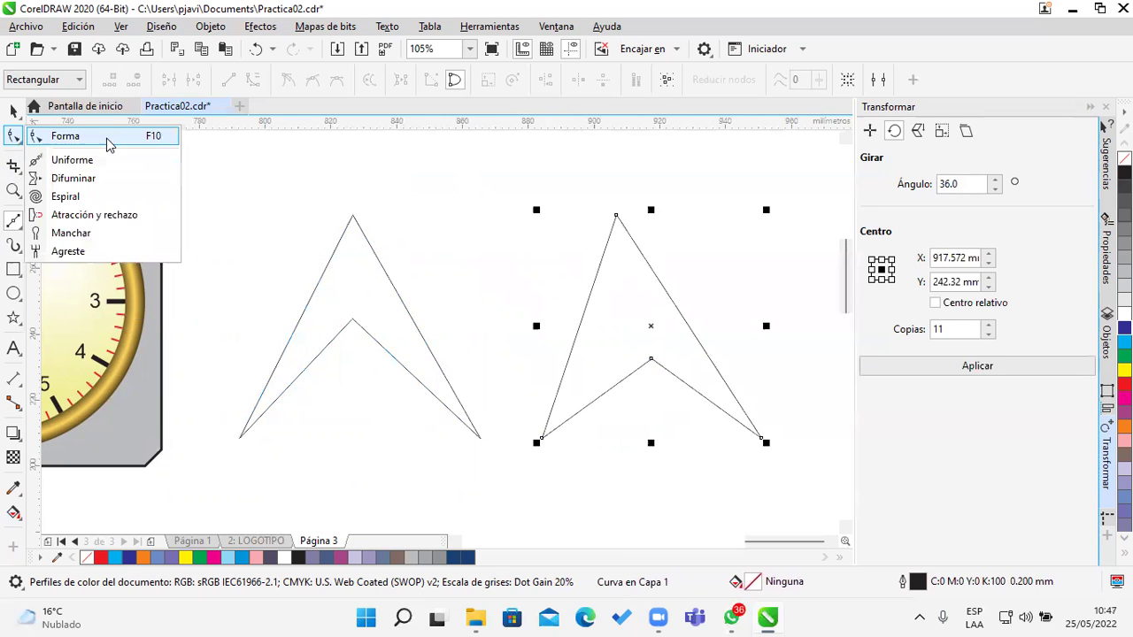
left_click(106, 139)
left_click_drag(645, 198, 650, 200)
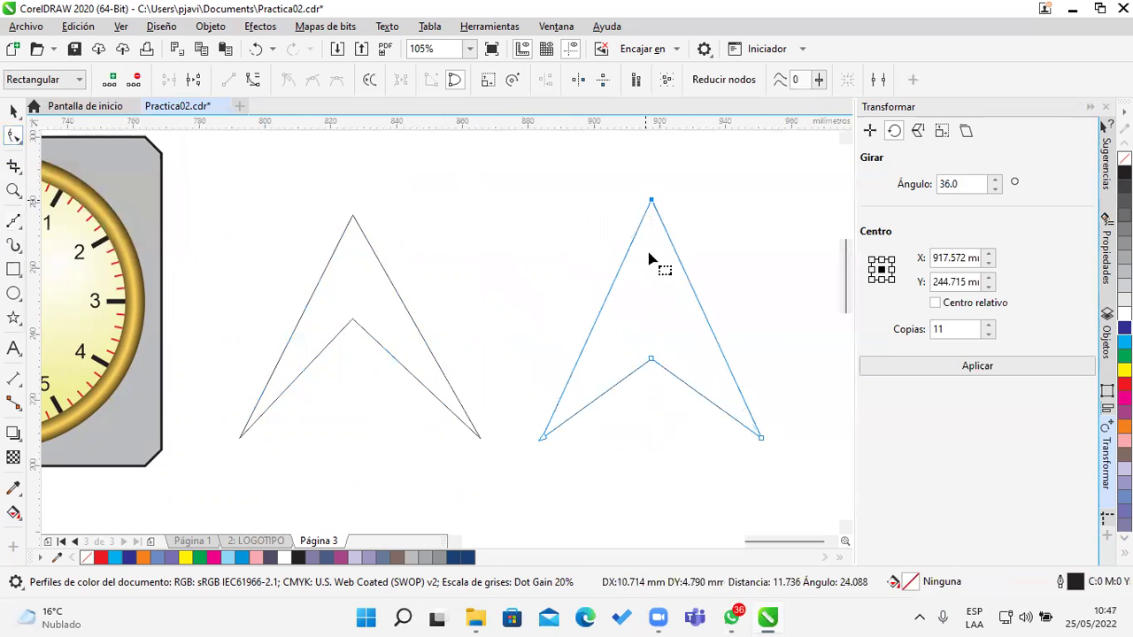
left_click_drag(651, 361, 652, 346)
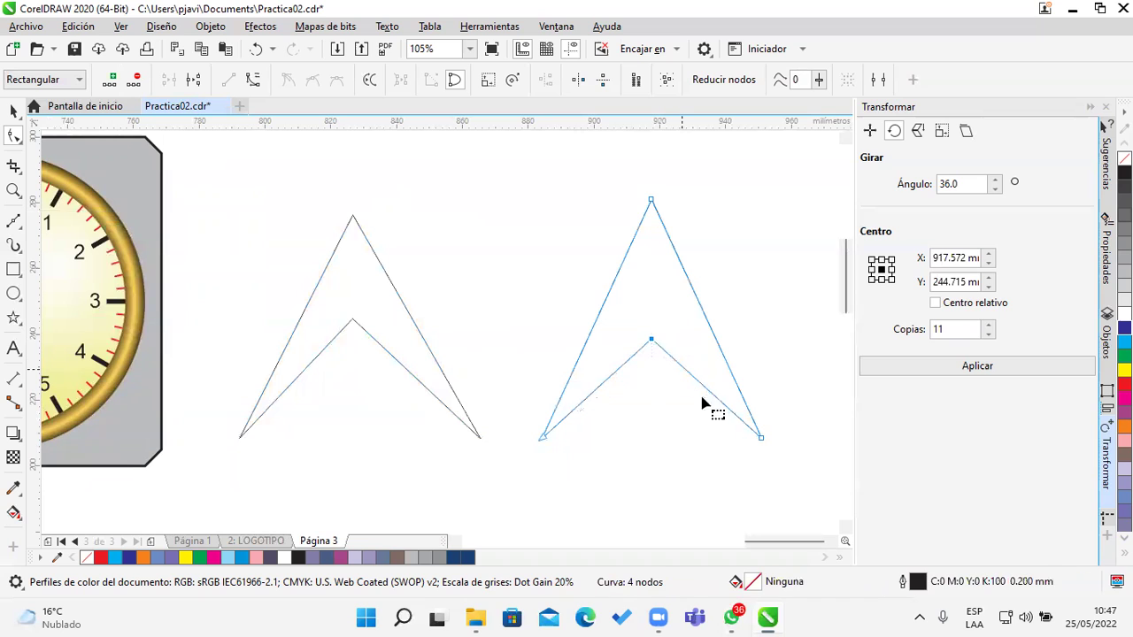
Step: Move the second arrowhead's right lower tip slightly outward and raise its inner notch node
left_click(544, 438)
left_click_drag(766, 442, 776, 442)
left_click_drag(651, 342, 647, 327)
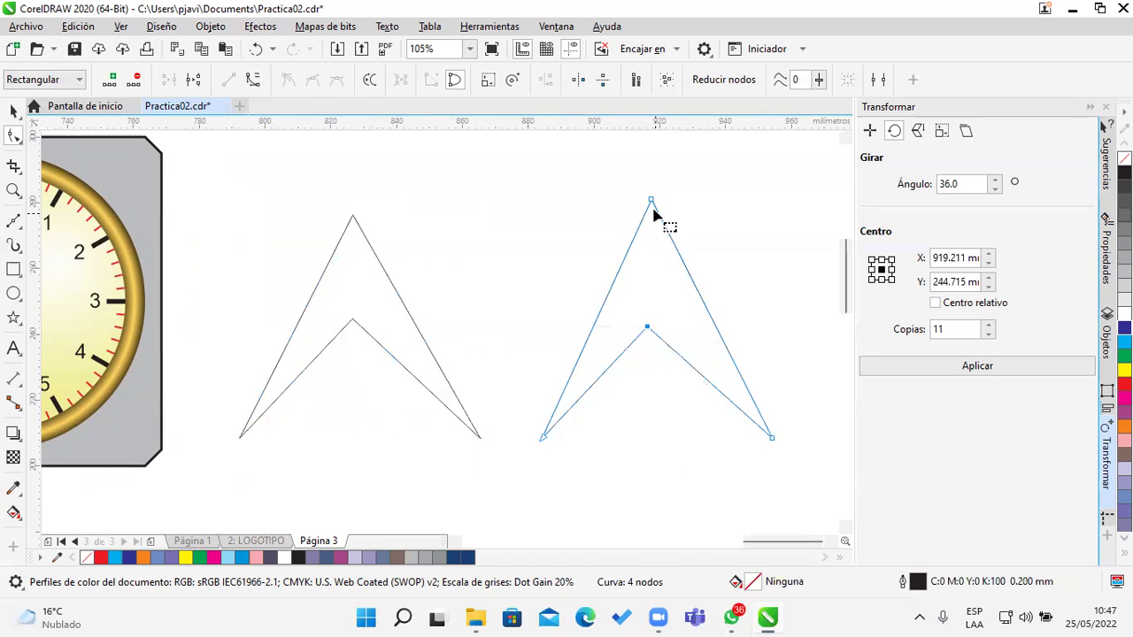
left_click(650, 201)
Step: Raise the first arrowhead's apex and notch nodes and shift both slightly right so they align vertically over the base
left_click(372, 301)
left_click_drag(352, 216, 360, 186)
left_click_drag(353, 323, 360, 315)
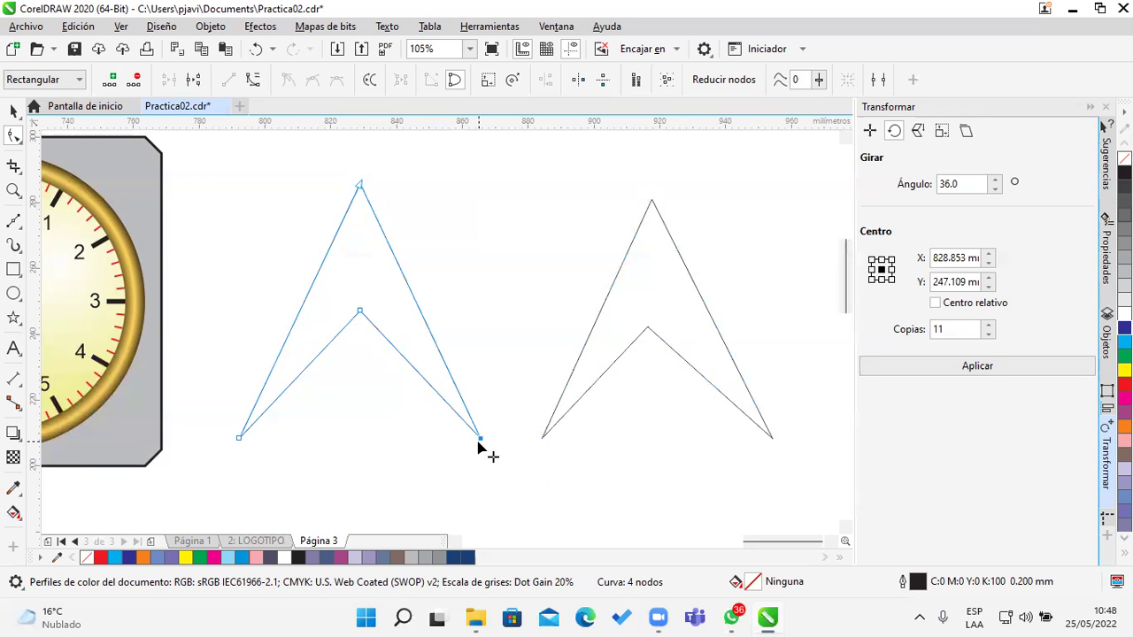
left_click(360, 313)
Step: Select the second arrowhead's apex, notch and both lower tip nodes one after another
left_click(652, 203)
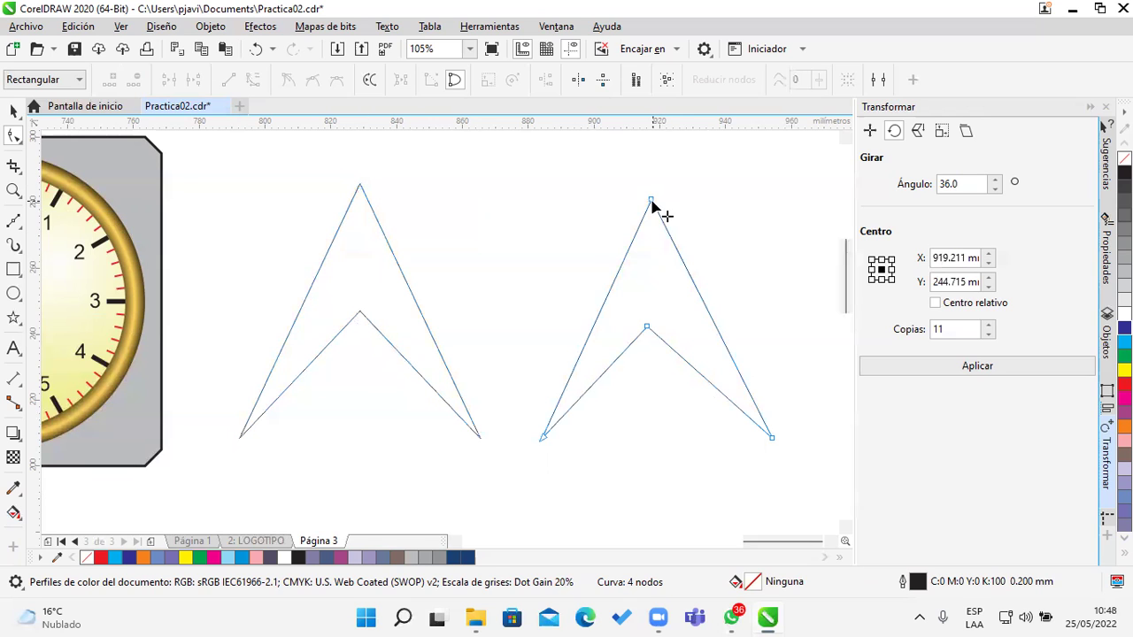
left_click(652, 202)
left_click(647, 329)
left_click(542, 438)
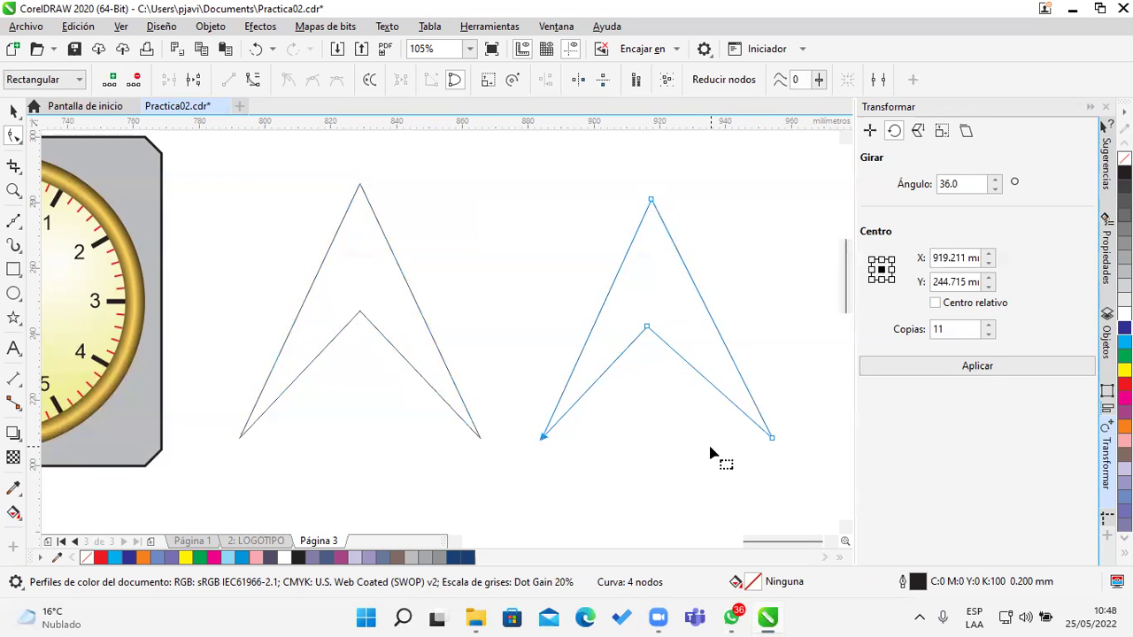
left_click(771, 438)
Step: Add a node on the first arrowhead's left outer edge and move it out to form a square upper-left corner
left_click_drag(493, 294, 561, 319)
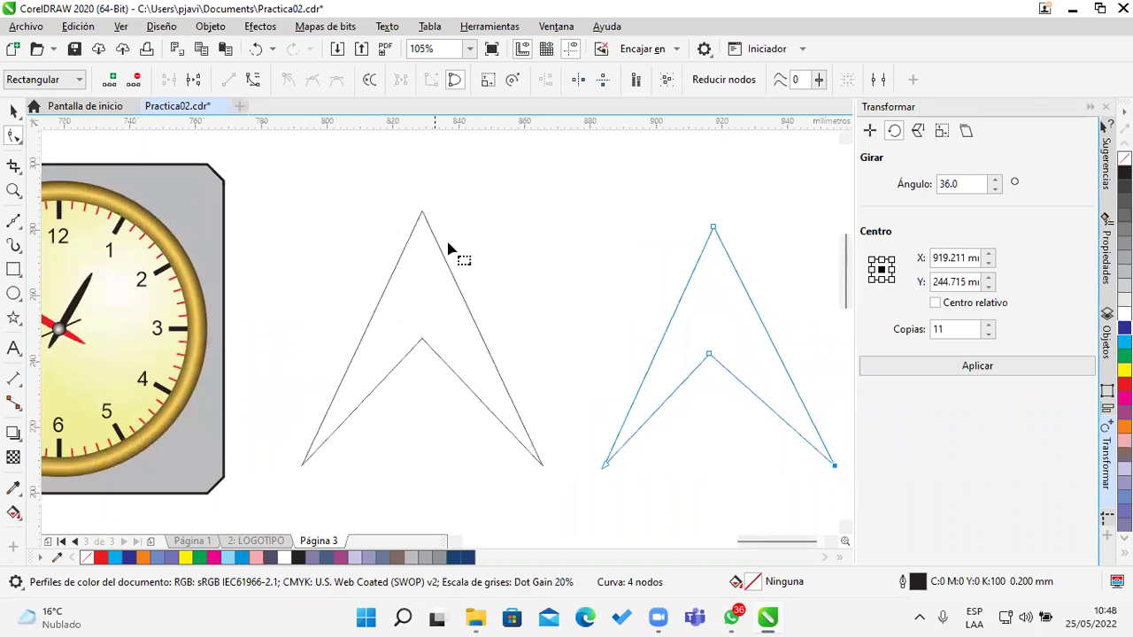
left_click(382, 303)
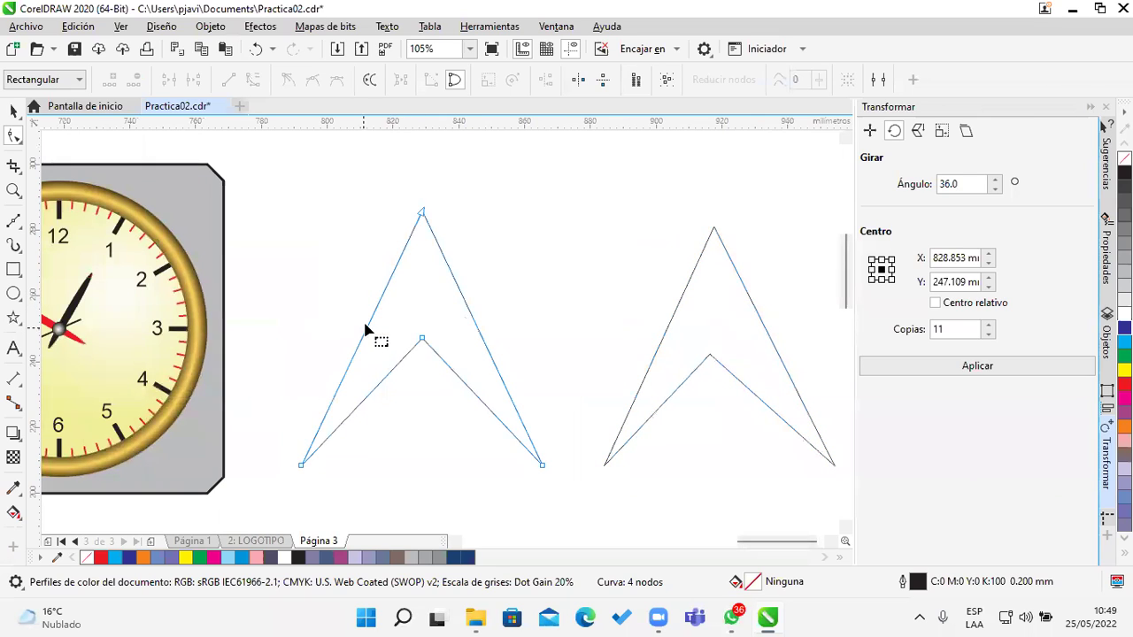
double_click(379, 305)
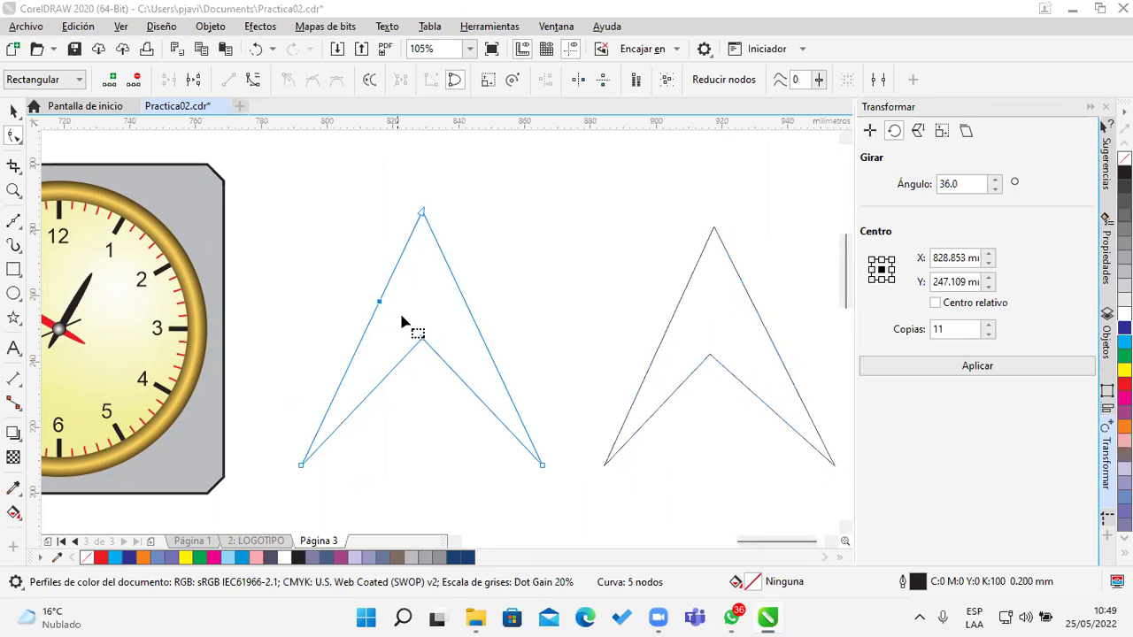
left_click(389, 336)
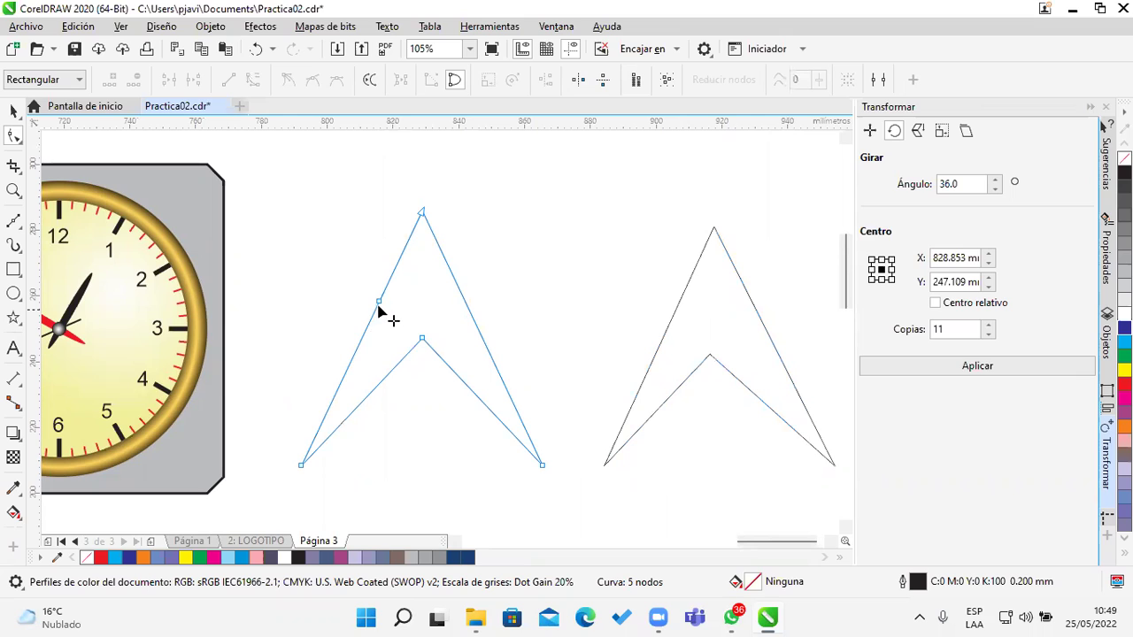
left_click_drag(378, 303, 302, 213)
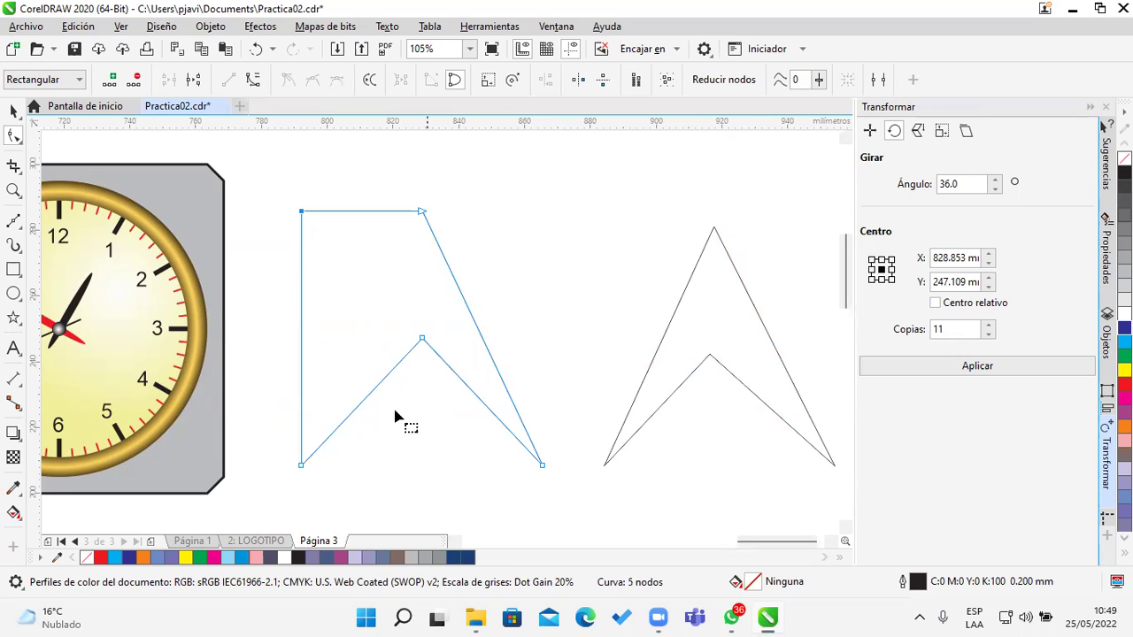
Step: Add nodes on the first shape's left inner and right outer edges, moving them to the base line and the upper-right corner
double_click(372, 394)
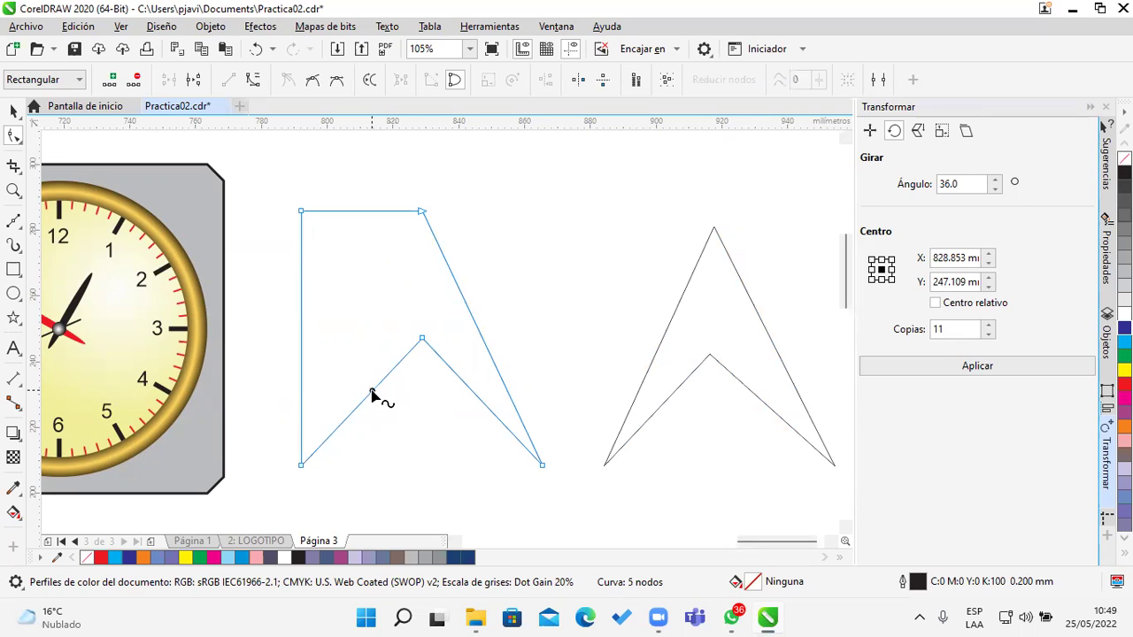
left_click_drag(372, 394, 380, 465)
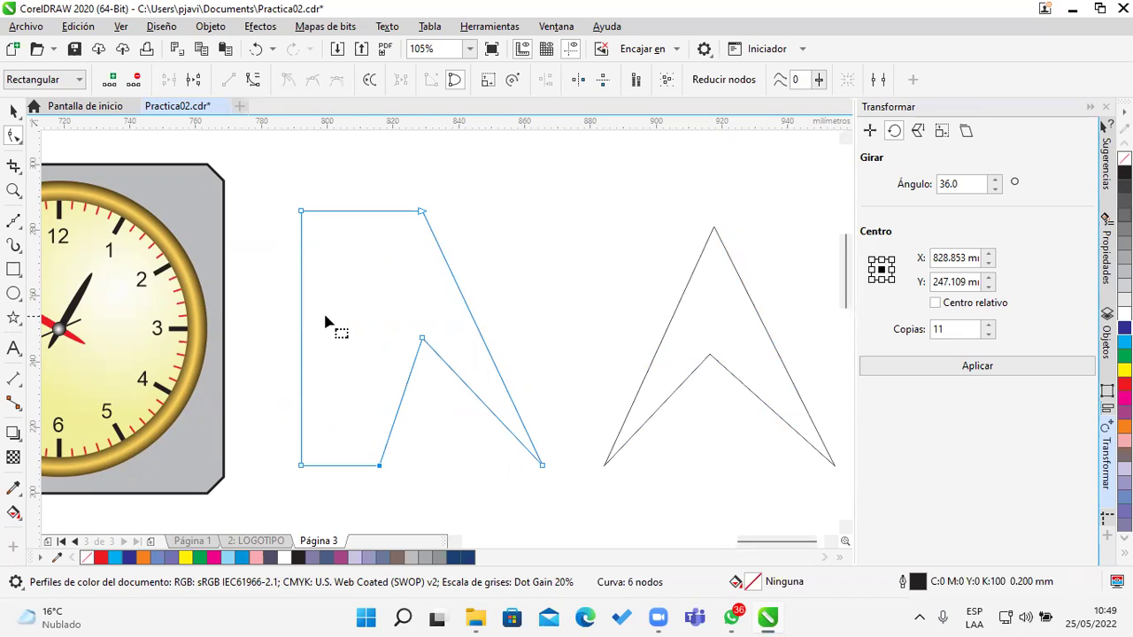
double_click(460, 295)
left_click_drag(459, 295, 553, 213)
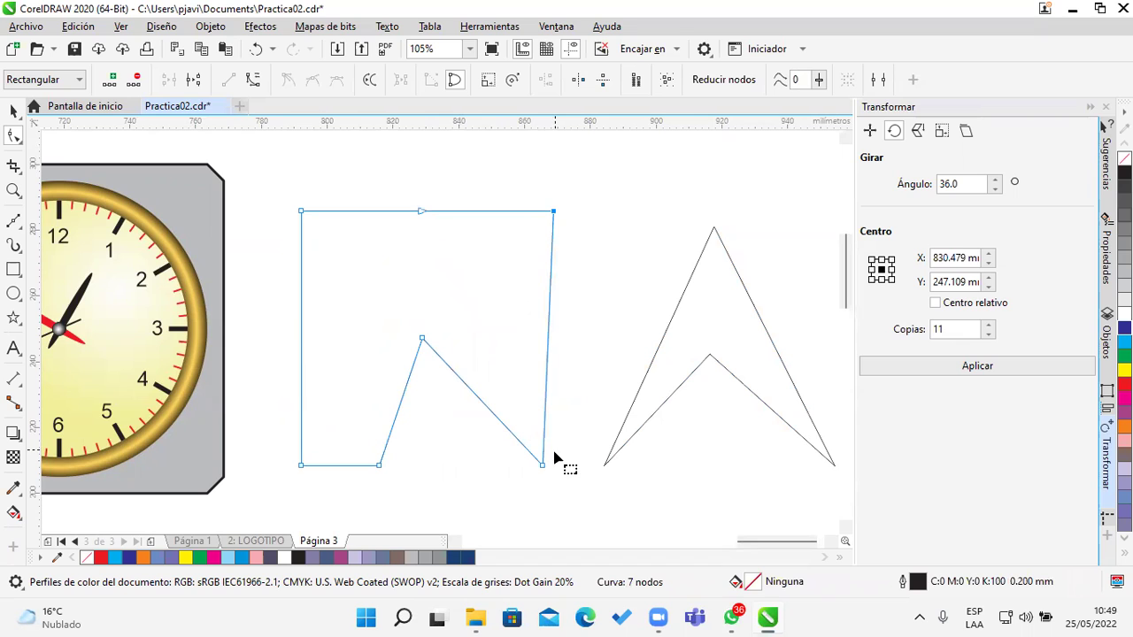
Step: Move the second arrowhead about 42 mm to the right, away from the first shape
scroll(564, 417, "right", 1)
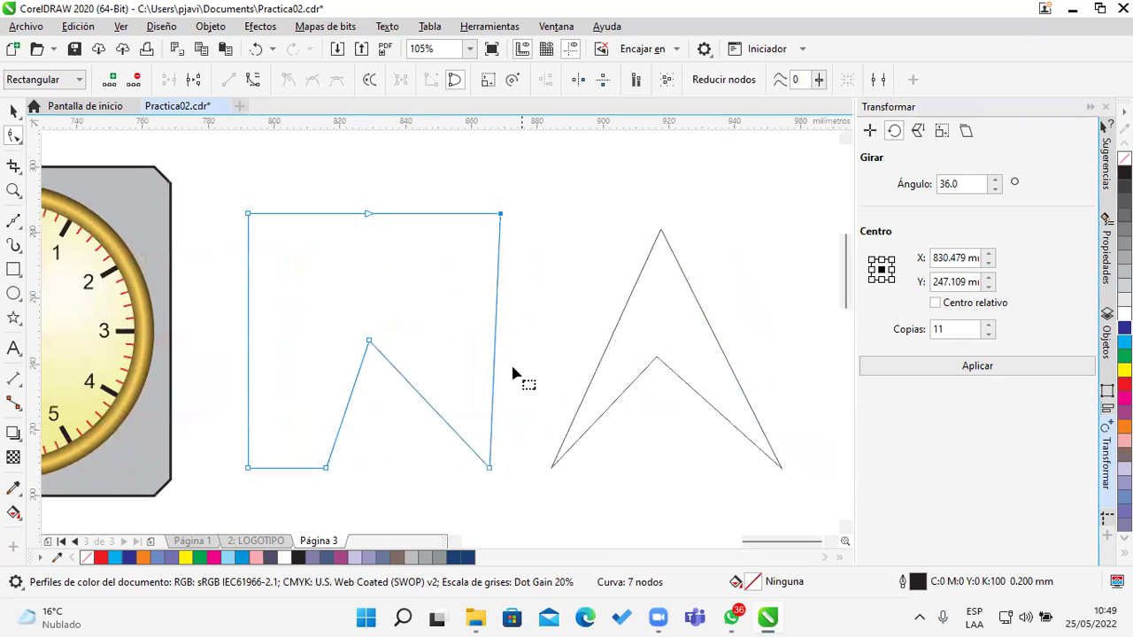
left_click(13, 110)
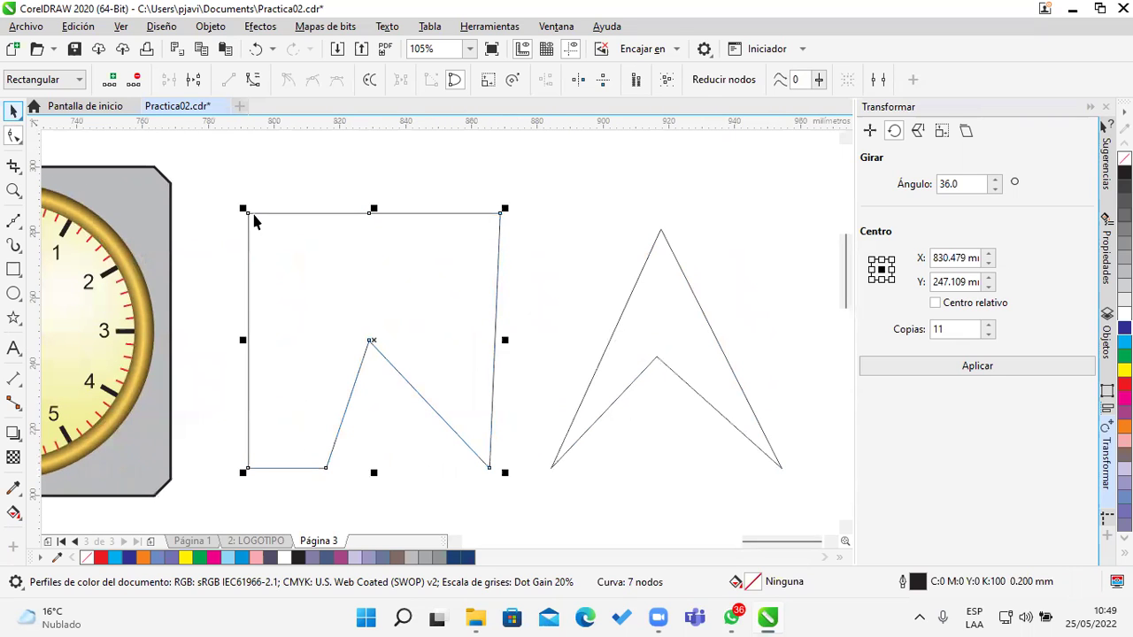
left_click_drag(629, 310, 766, 312)
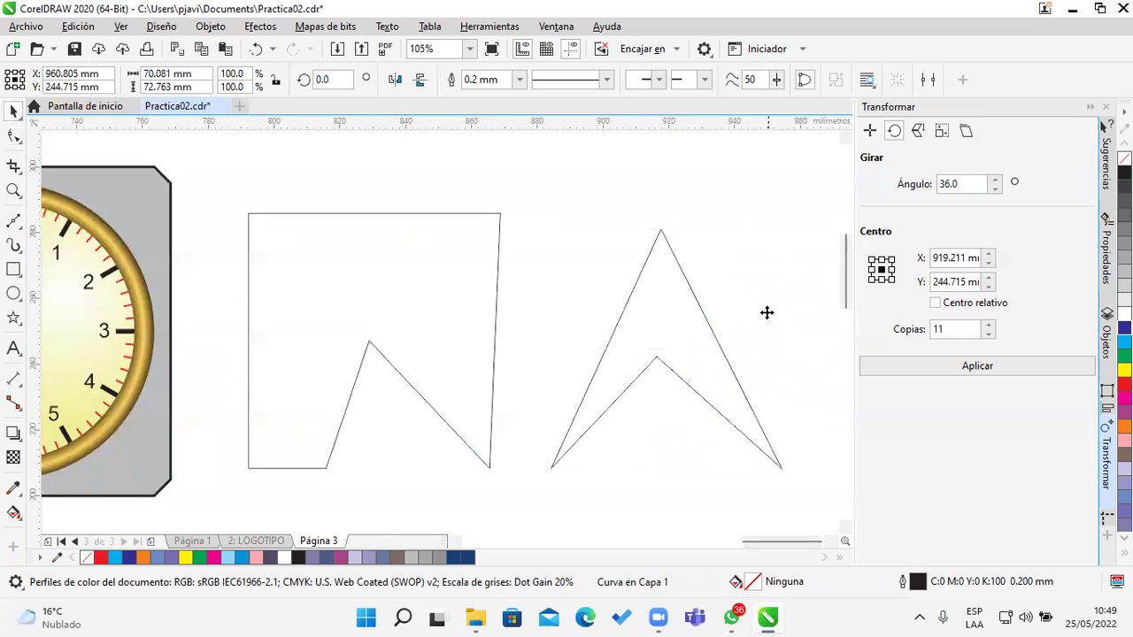
Step: Add a lower-right corner node to the first shape, centre its bottom notch and align the upper-right corner above the new node
left_click(13, 135)
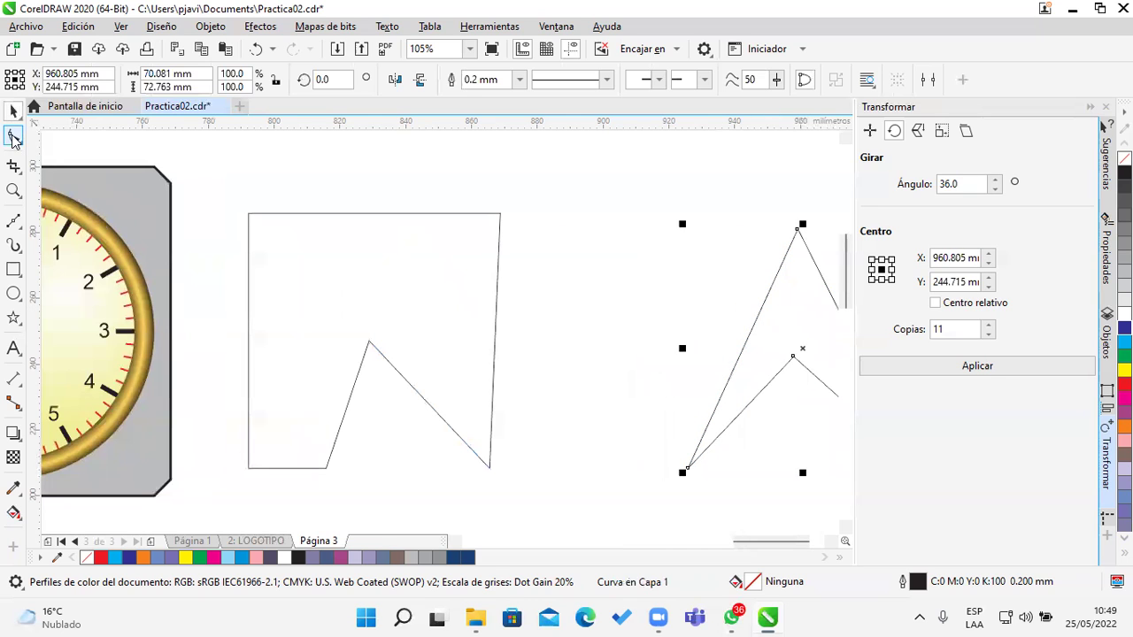
left_click(494, 364)
left_click_drag(494, 364, 563, 468)
left_click_drag(369, 340, 406, 341)
left_click_drag(512, 213, 563, 213)
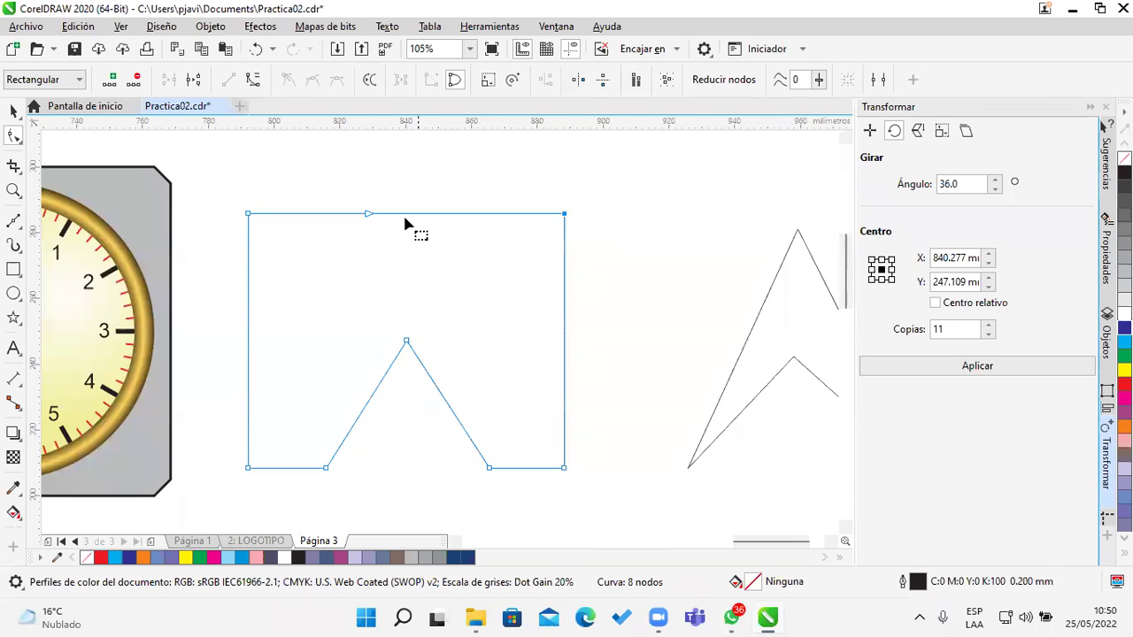
Step: Pull the first shape's top middle node down into a V, move both vertical sides inward and level the lower-right corner
left_click_drag(369, 214, 412, 298)
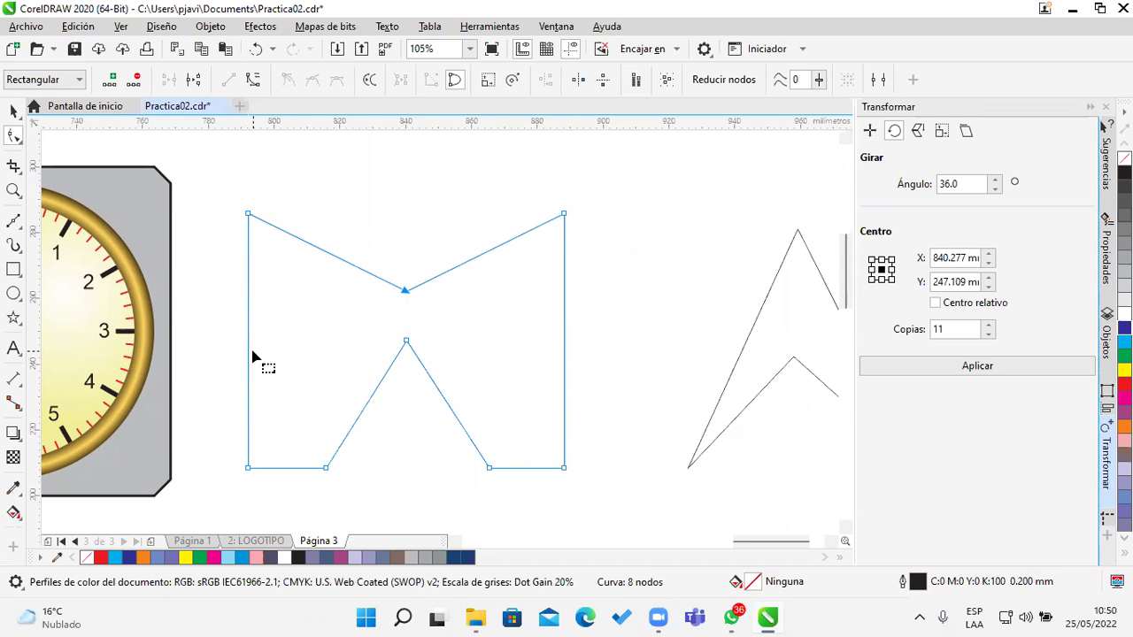
left_click_drag(248, 352, 283, 351)
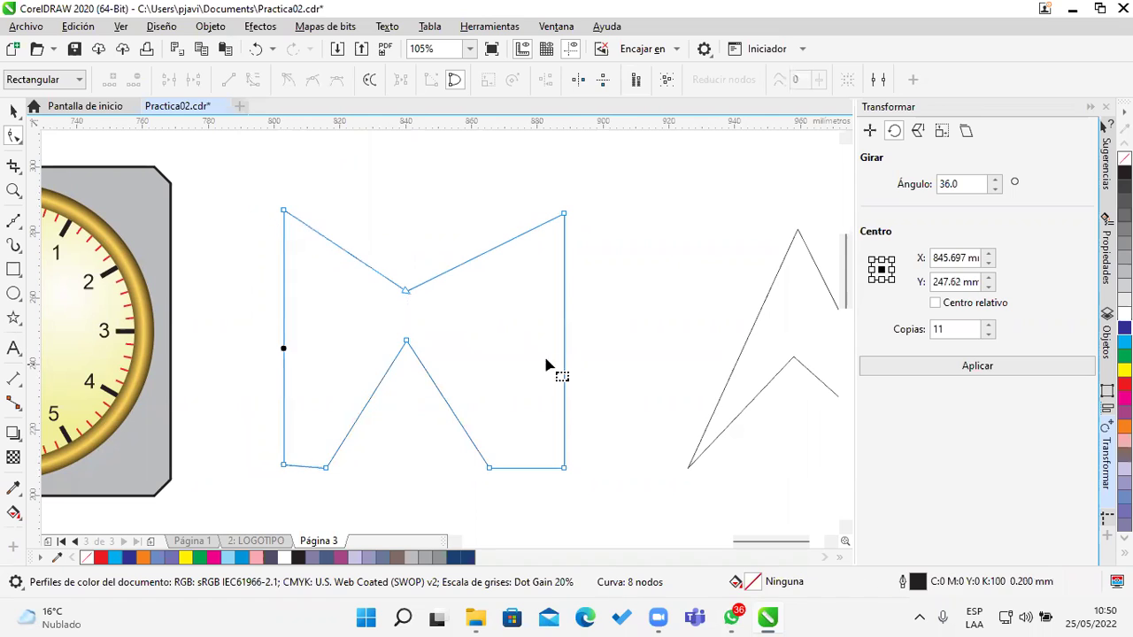
left_click_drag(565, 350, 544, 361)
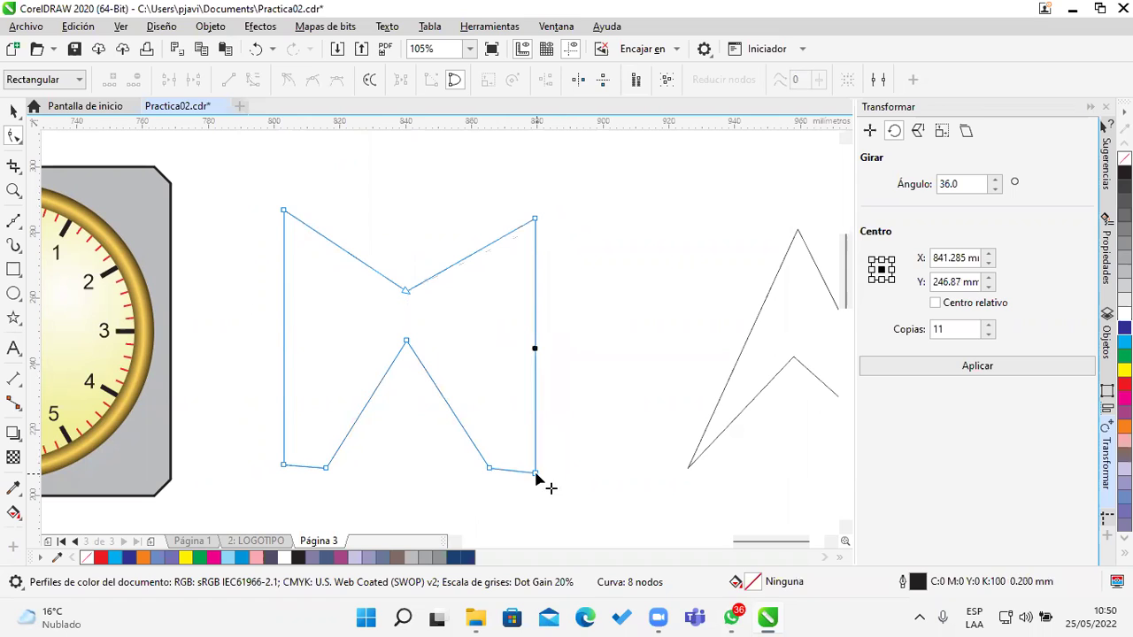
left_click_drag(534, 475, 530, 470)
Step: Return the middle node to the first shape's top edge, add three nodes there and pull their centre one down into a narrow V
left_click_drag(407, 291, 344, 211)
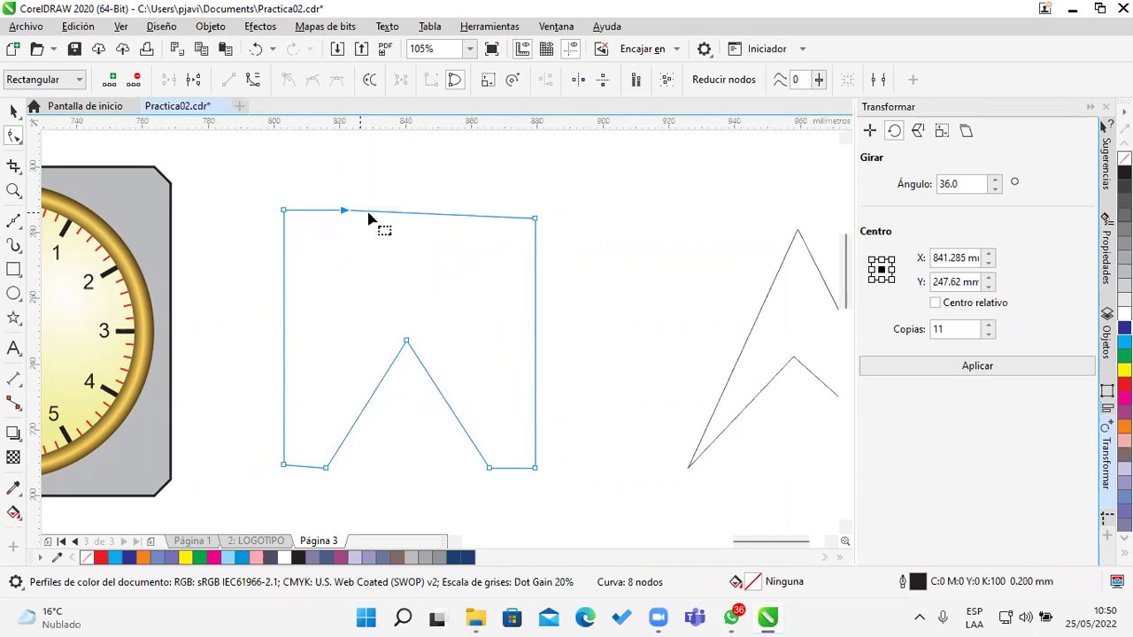
double_click(388, 212)
double_click(437, 215)
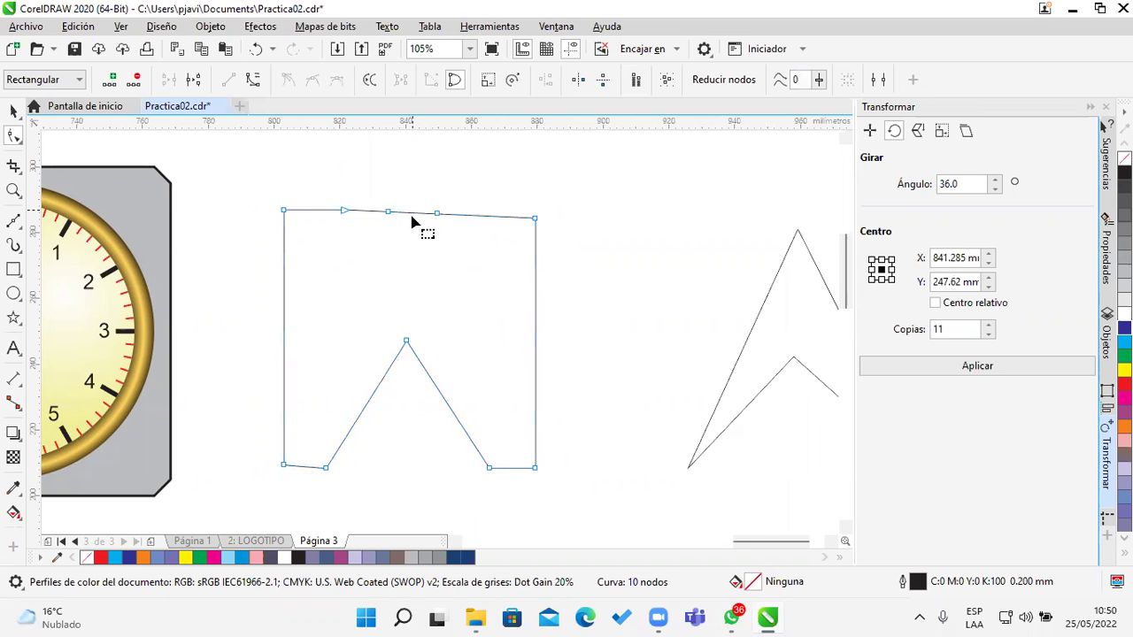
left_click(412, 223)
double_click(412, 216)
left_click_drag(413, 215, 409, 297)
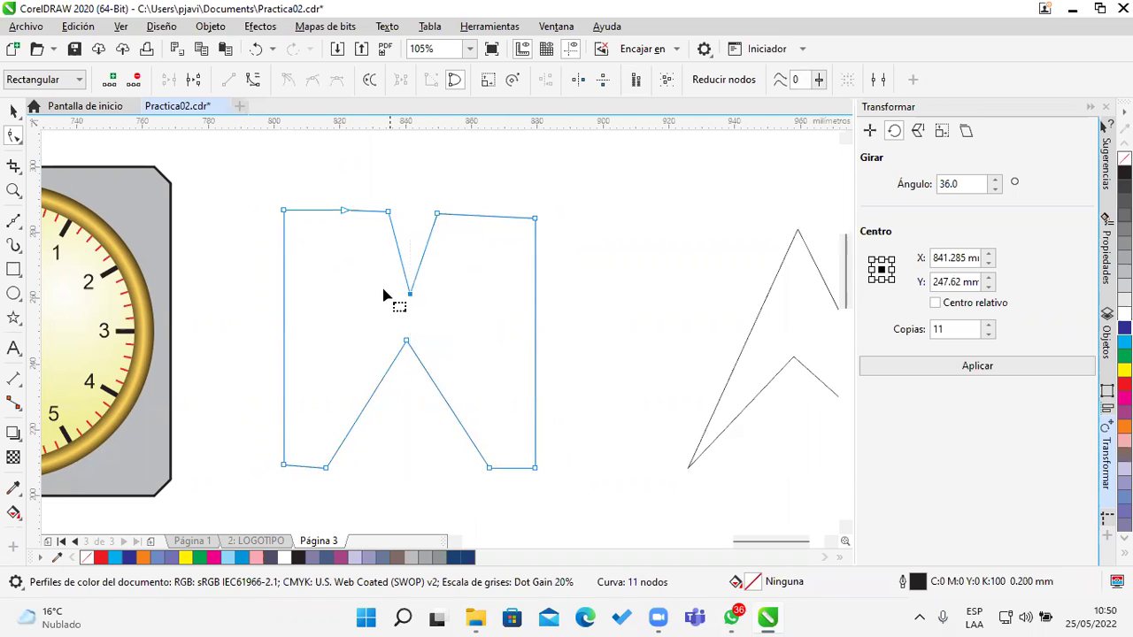
Step: Delete the surplus node on the first shape's top edge and level its upper-right nodes and lower-left corner
double_click(344, 212)
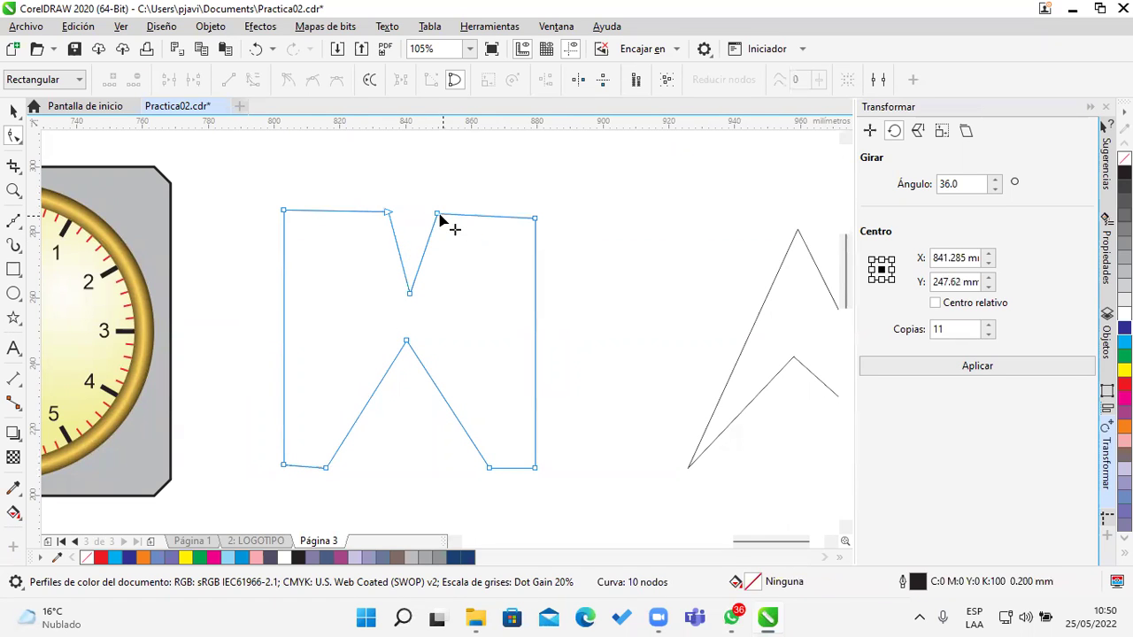
left_click_drag(437, 215, 431, 212)
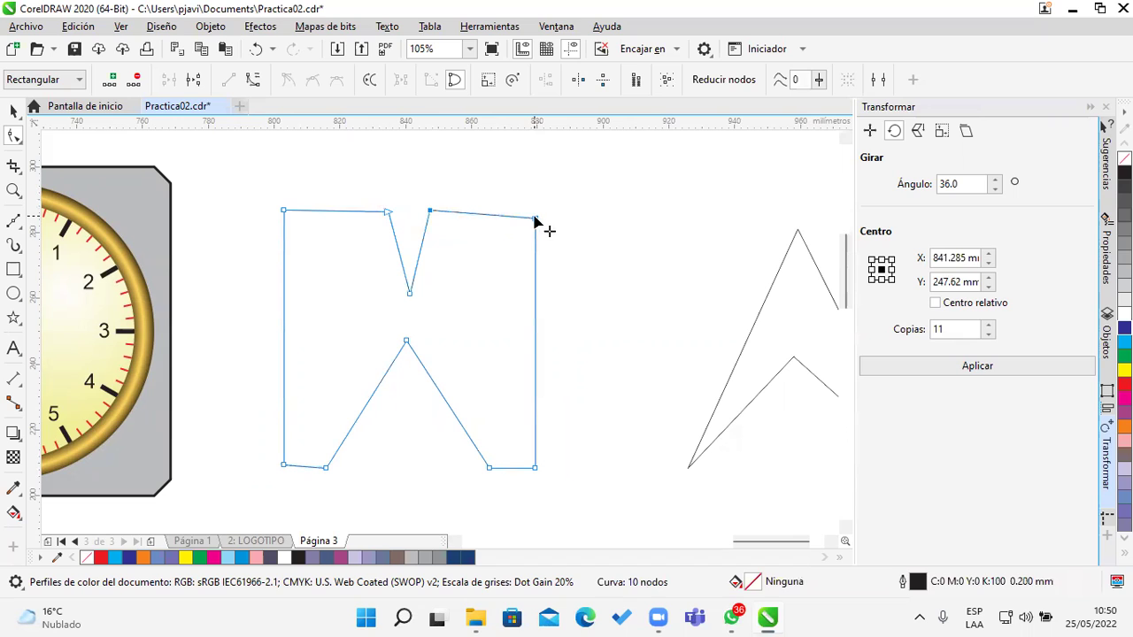
left_click_drag(534, 217, 535, 212)
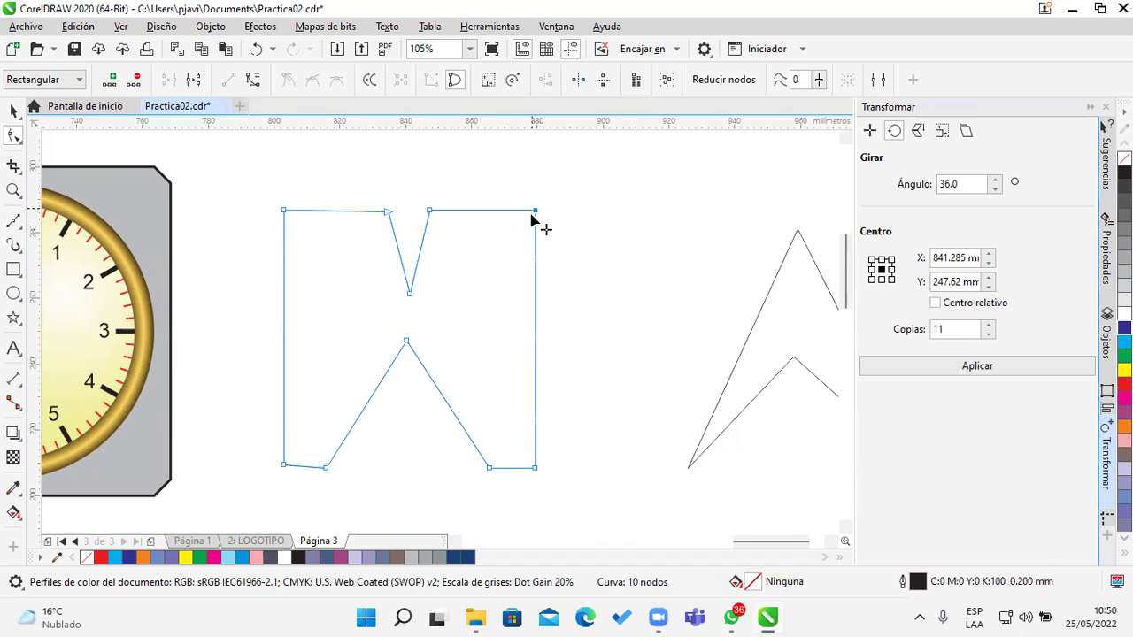
left_click(282, 213)
left_click_drag(284, 467, 284, 476)
Step: Add a node on each inner edge of the second arrowhead, lower both to the base line as flat feet and centre the notch
left_click_drag(554, 388, 456, 390)
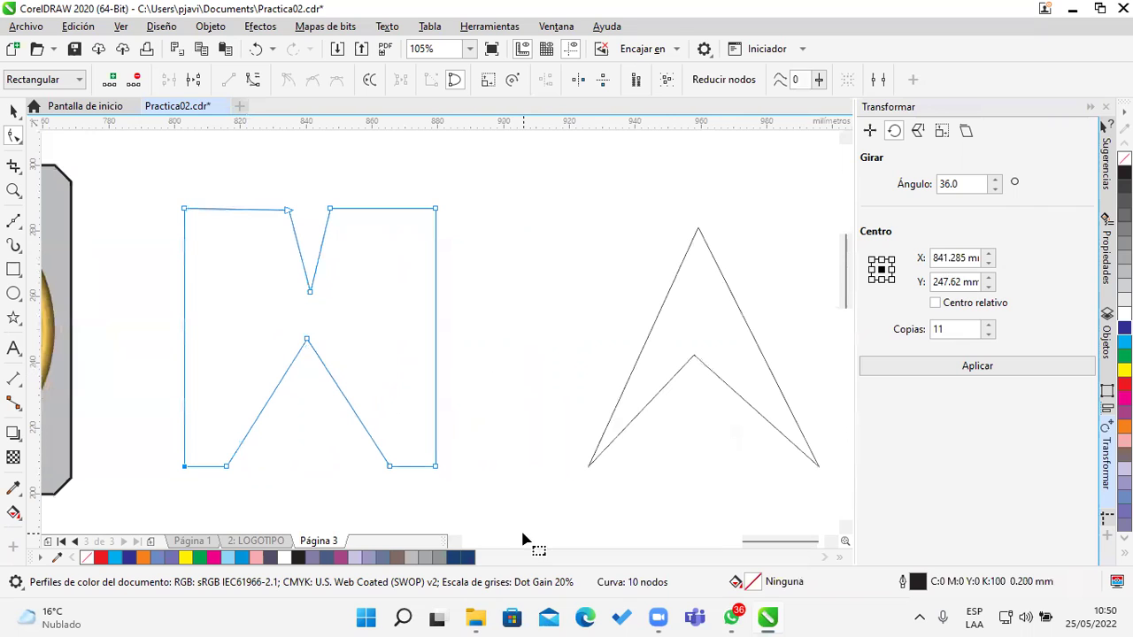
left_click_drag(620, 455, 536, 445)
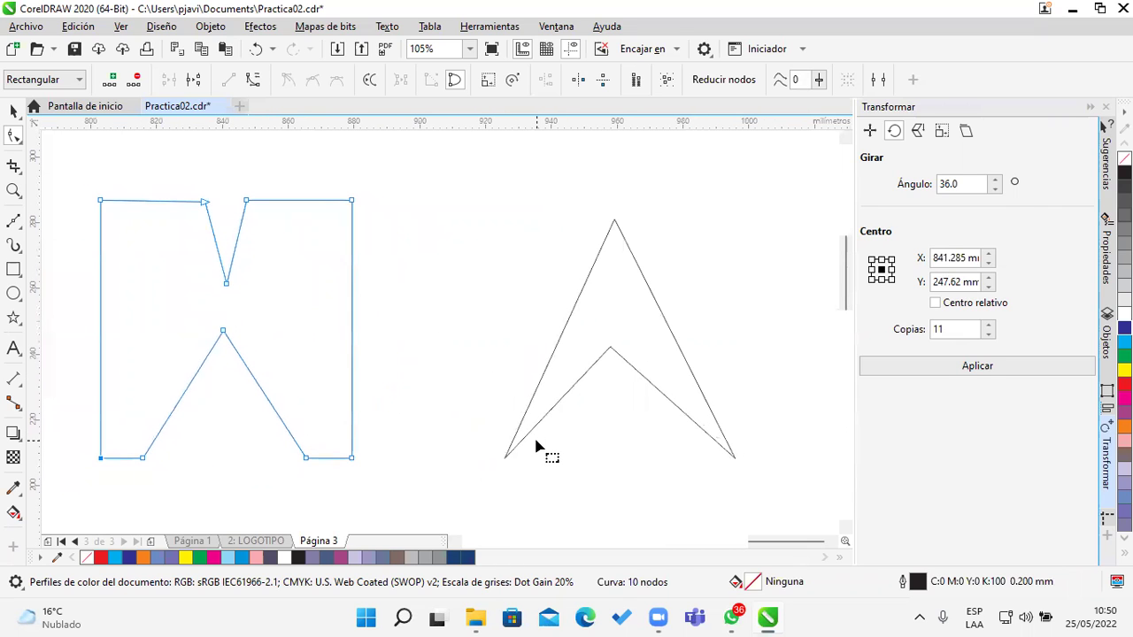
left_click(550, 416)
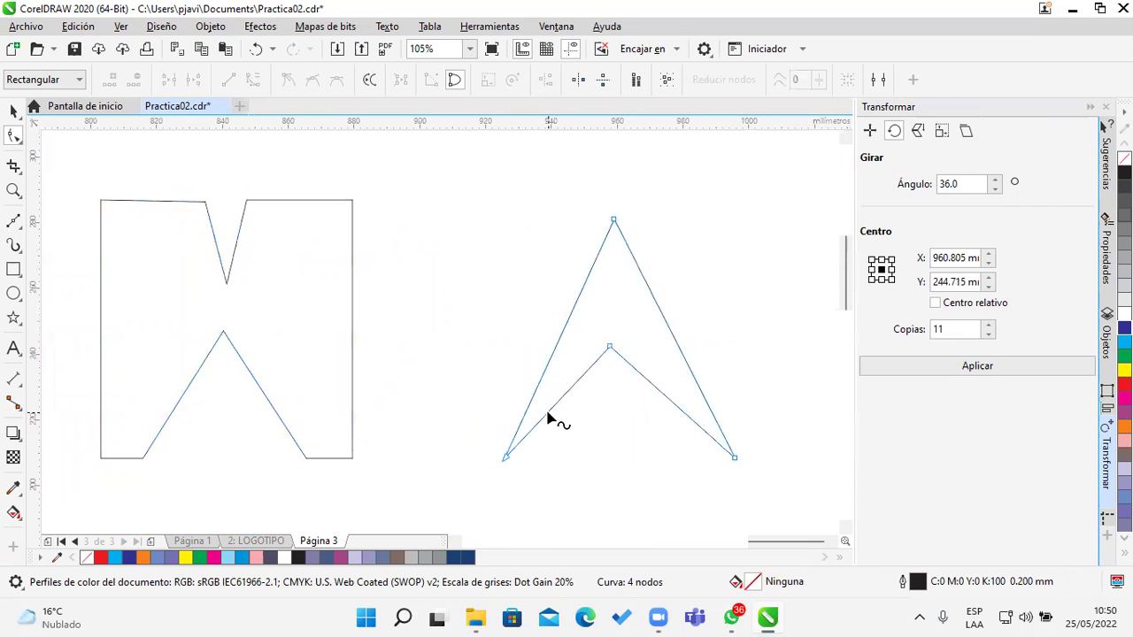
double_click(548, 414)
left_click_drag(549, 420, 555, 464)
double_click(689, 423)
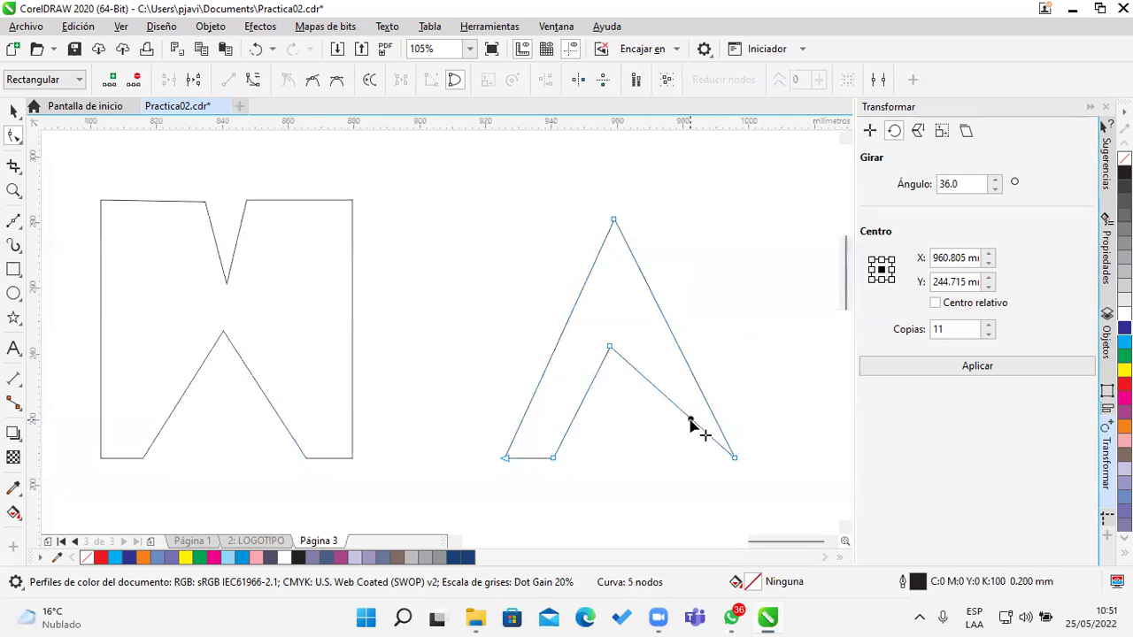
left_click_drag(689, 423, 693, 458)
left_click_drag(609, 348, 620, 340)
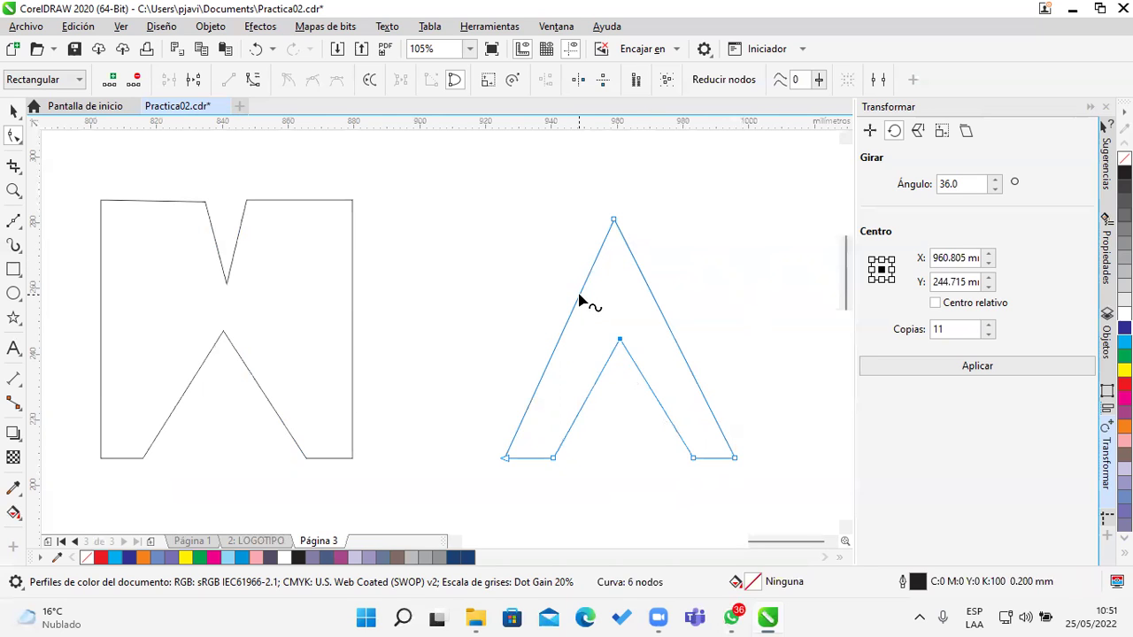
Step: Add a node on each outer edge of the second shape and move them out to form square upper corners
left_click_drag(582, 298, 505, 219)
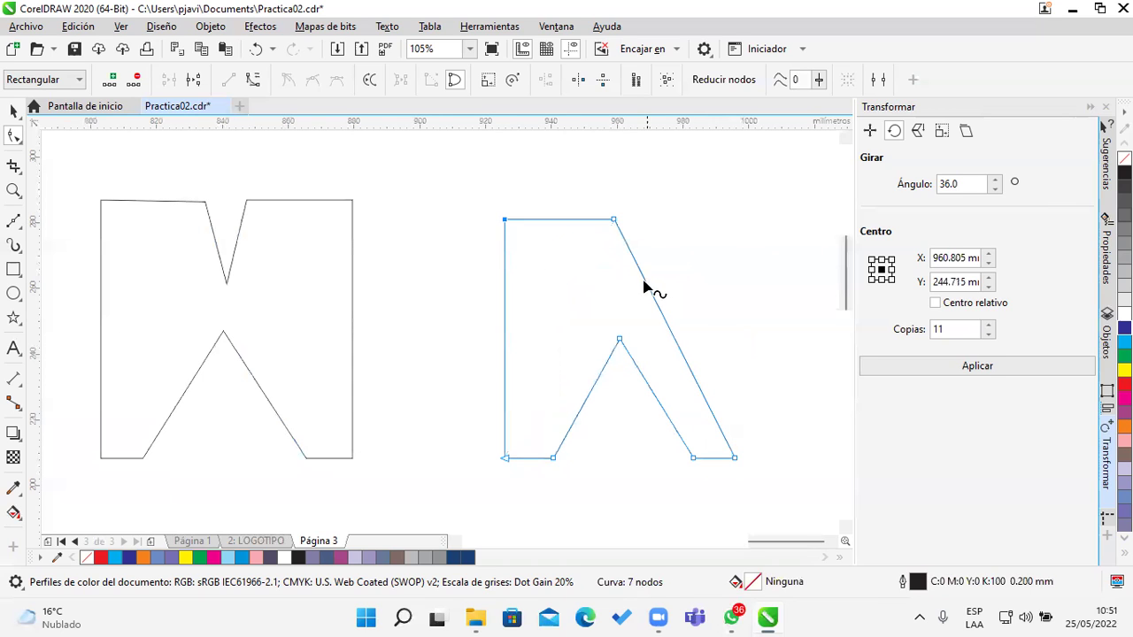
left_click_drag(640, 278, 663, 225)
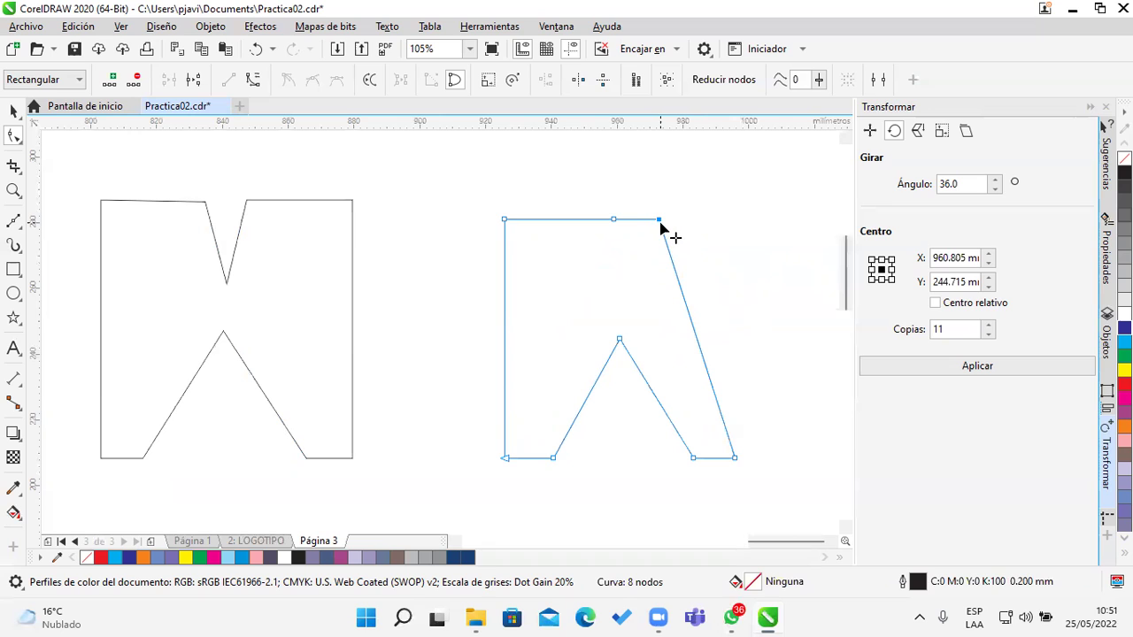
left_click_drag(661, 220, 735, 219)
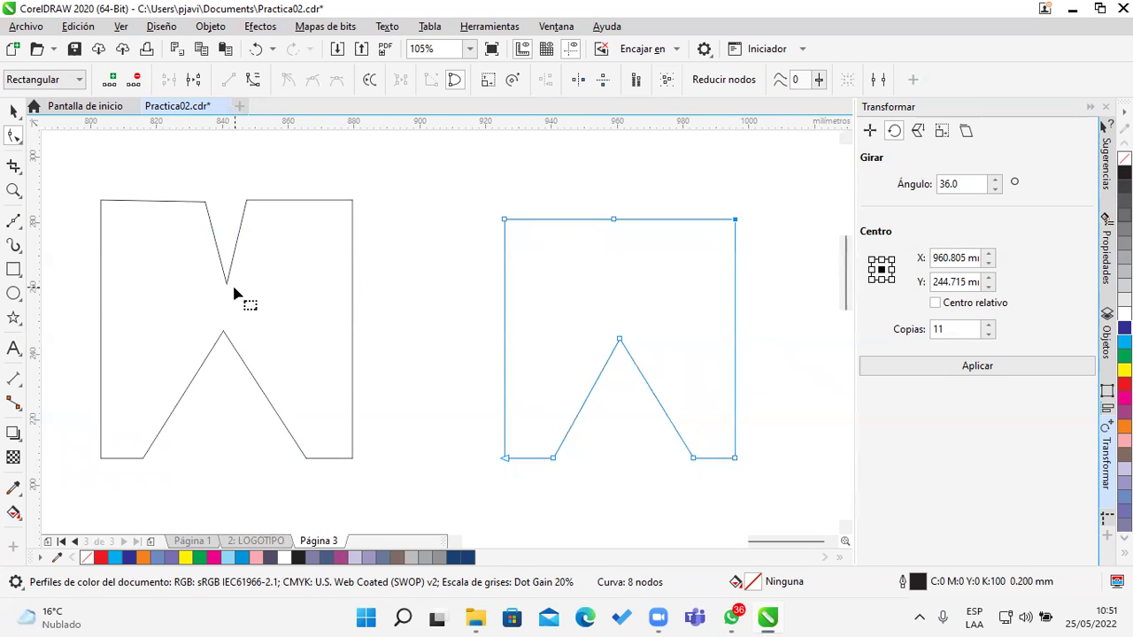
Step: Add a node on each side of the second shape's top-edge middle node and pull the middle one down into a V notch
double_click(584, 218)
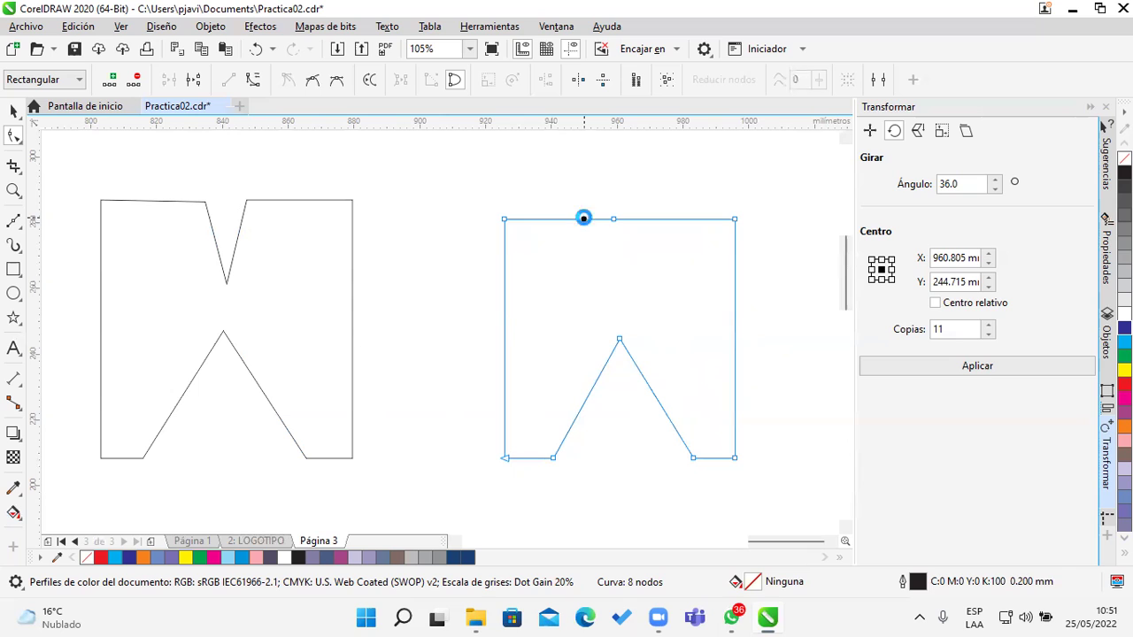
left_click(642, 219)
double_click(642, 219)
left_click_drag(617, 221, 617, 294)
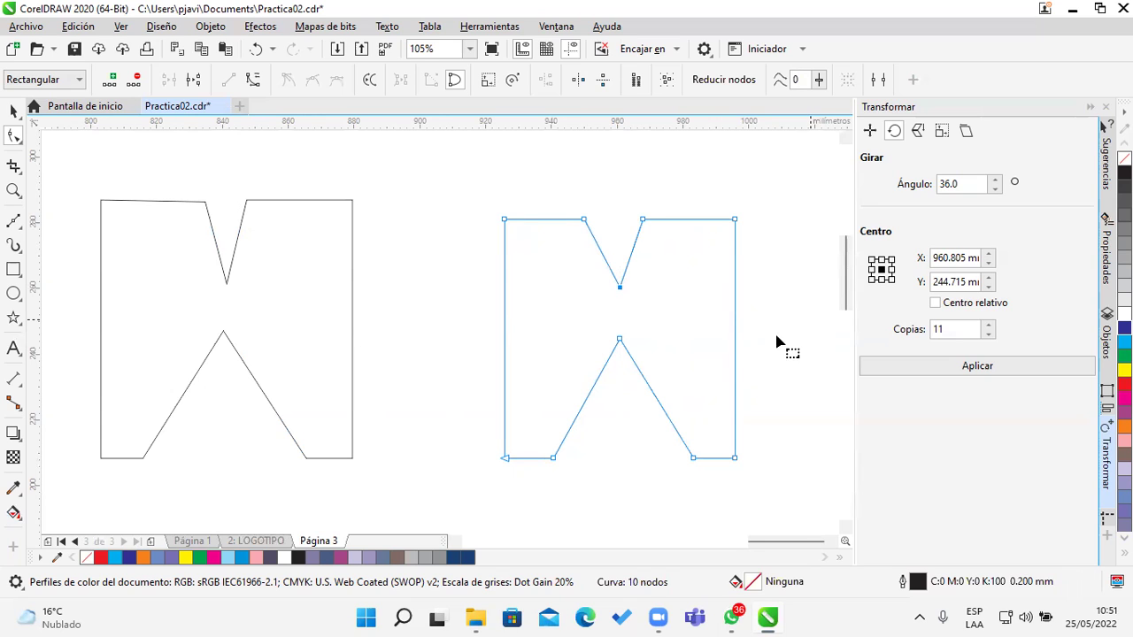
Step: Delete the second shape's two upper outer corner nodes and move its upper-right tip outward to even out the V notch
left_click_drag(687, 377, 482, 386)
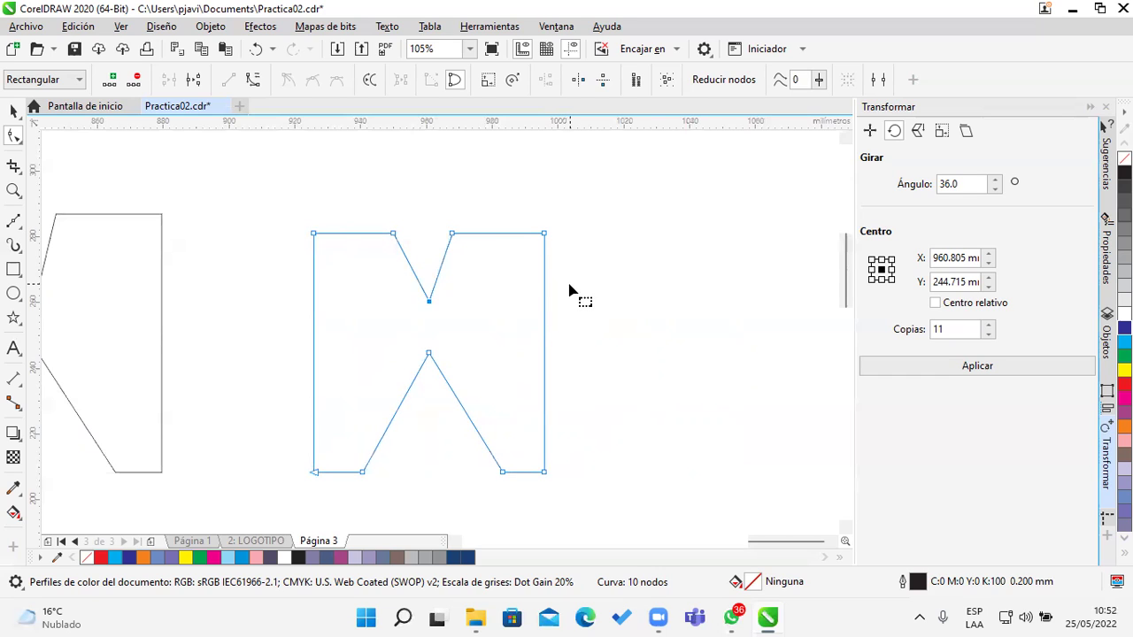
double_click(543, 235)
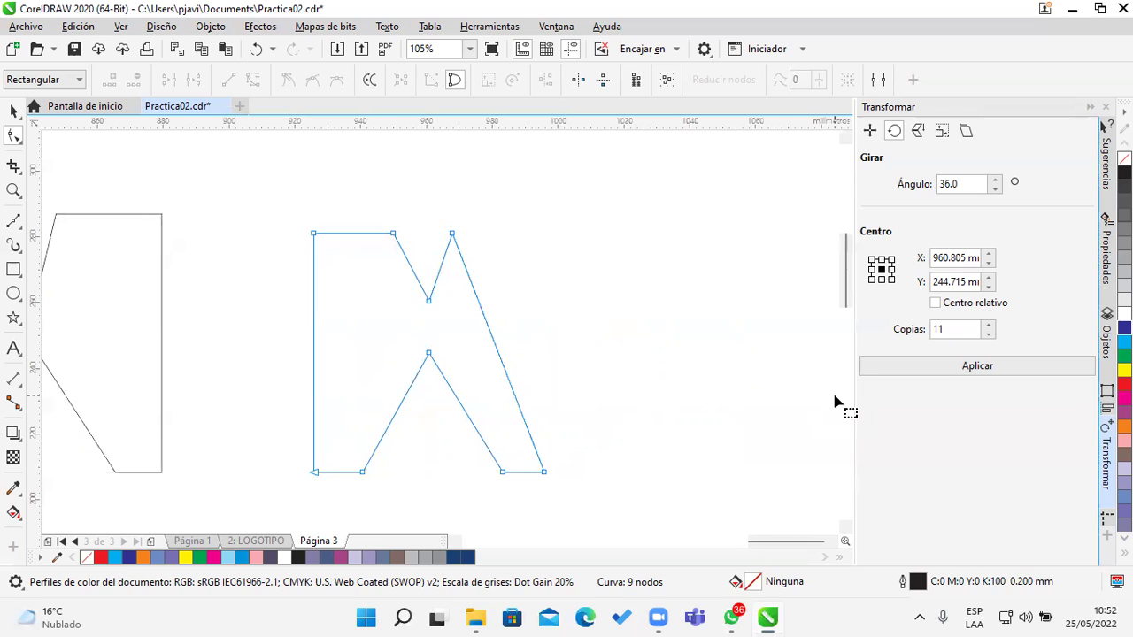
double_click(316, 236)
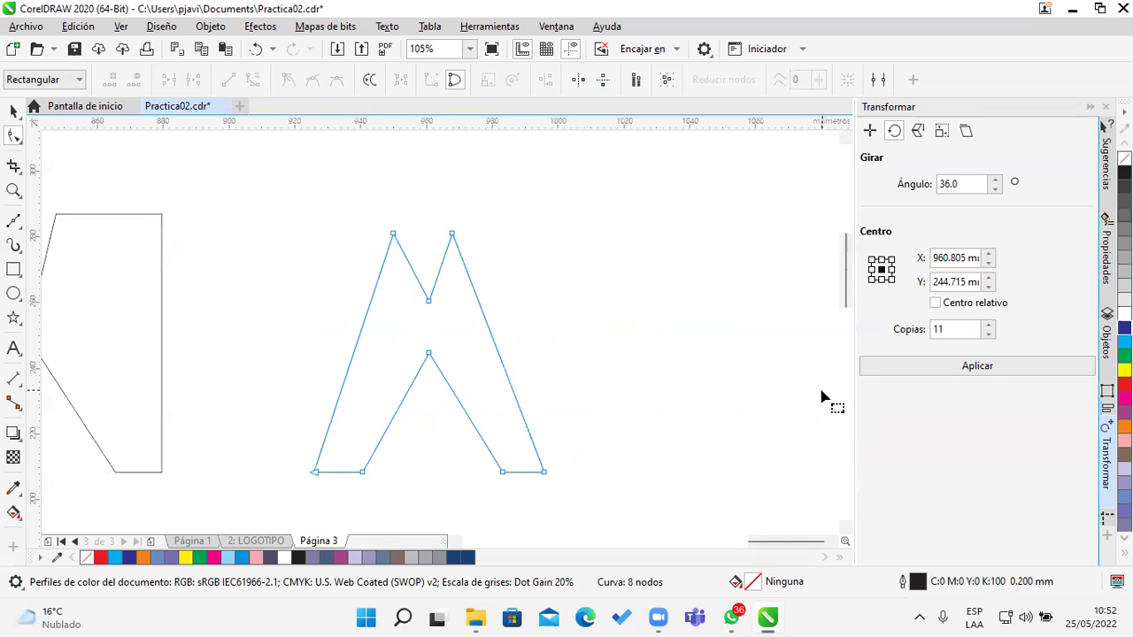
mouse_move(453, 234)
left_mouse_down()
mouse_move(480, 242)
mouse_move(466, 235)
left_mouse_up()
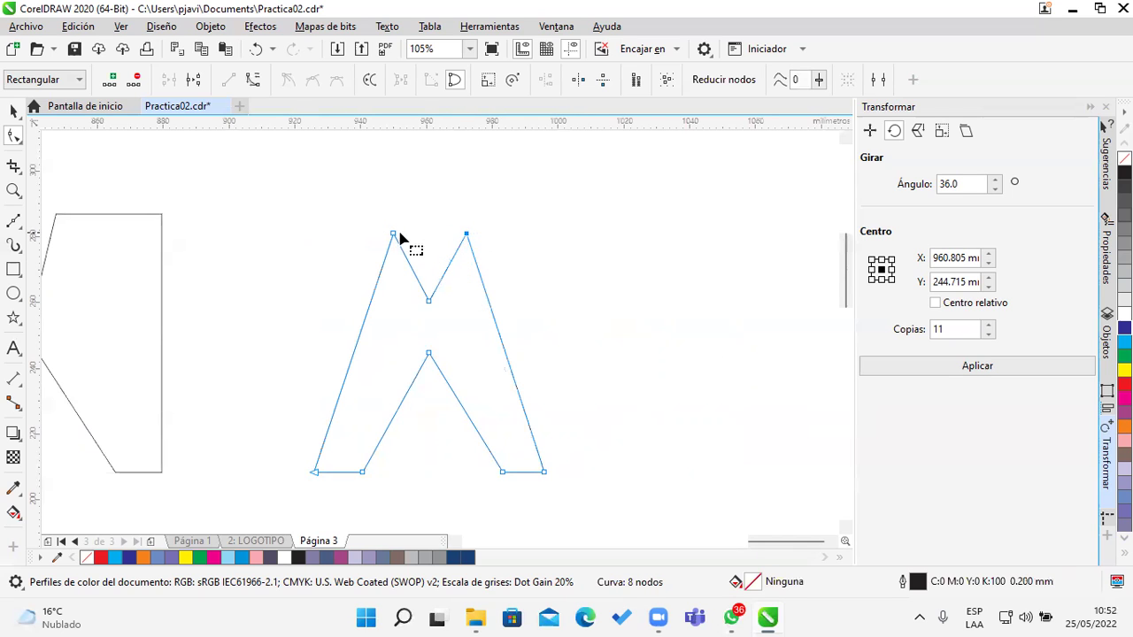
left_click_drag(392, 240, 392, 235)
Step: Delete the first shape's two upper outer corner nodes and rebuild both corners with new nodes pulled out from the slanted outer edges
left_click(442, 260)
left_click_drag(387, 407, 437, 382)
left_click(326, 214)
left_click(322, 192)
key("Delete")
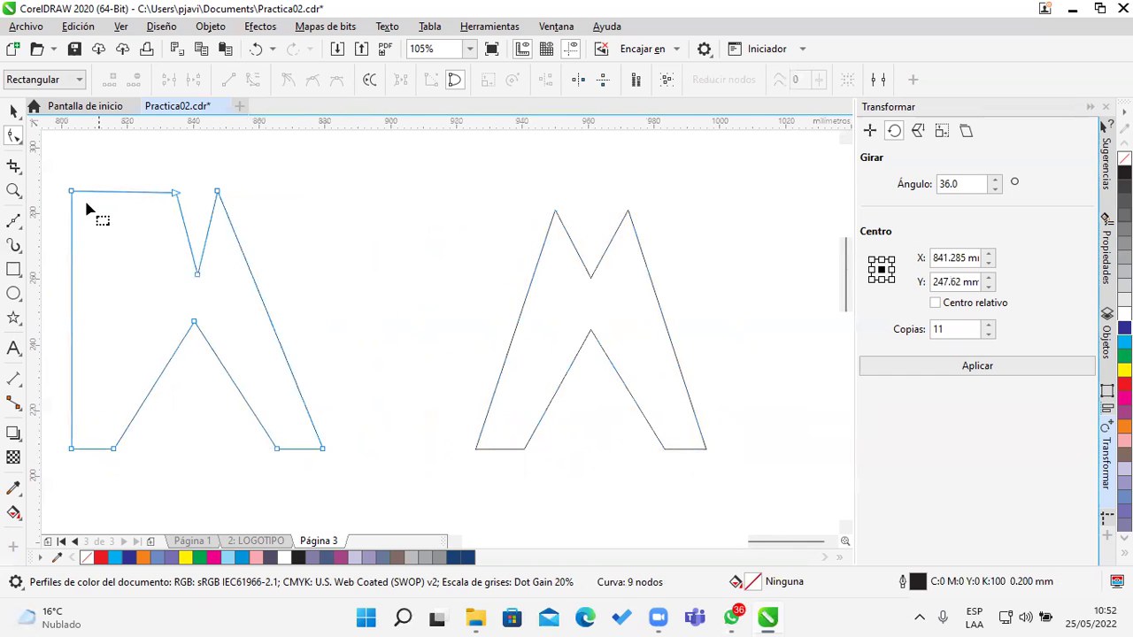
left_click(72, 193)
key("Delete")
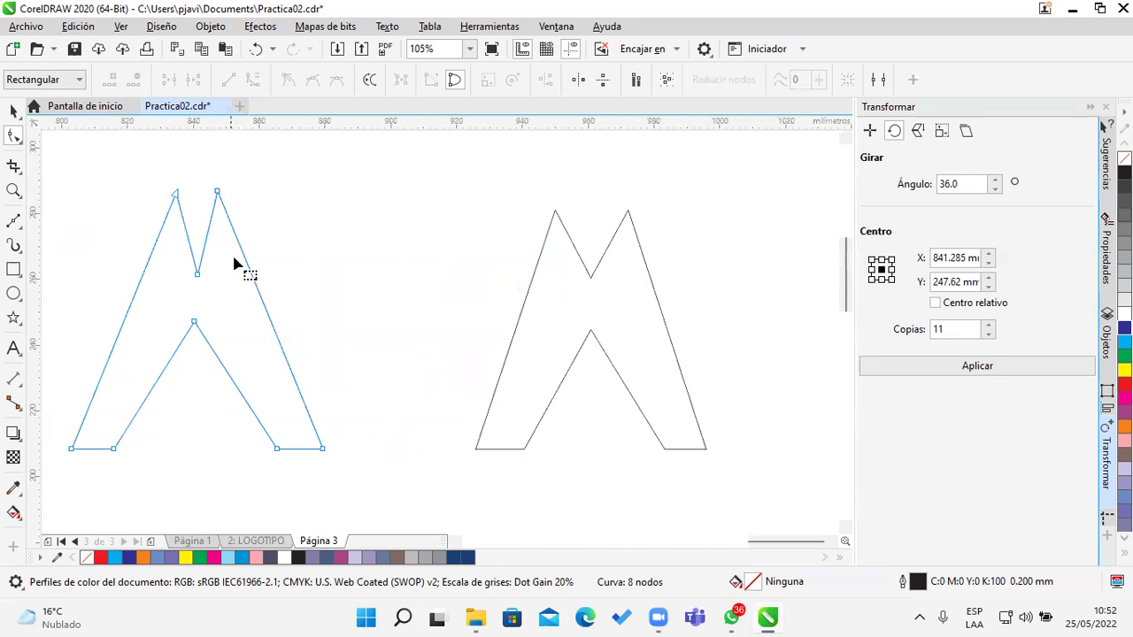
left_click_drag(244, 254, 323, 191)
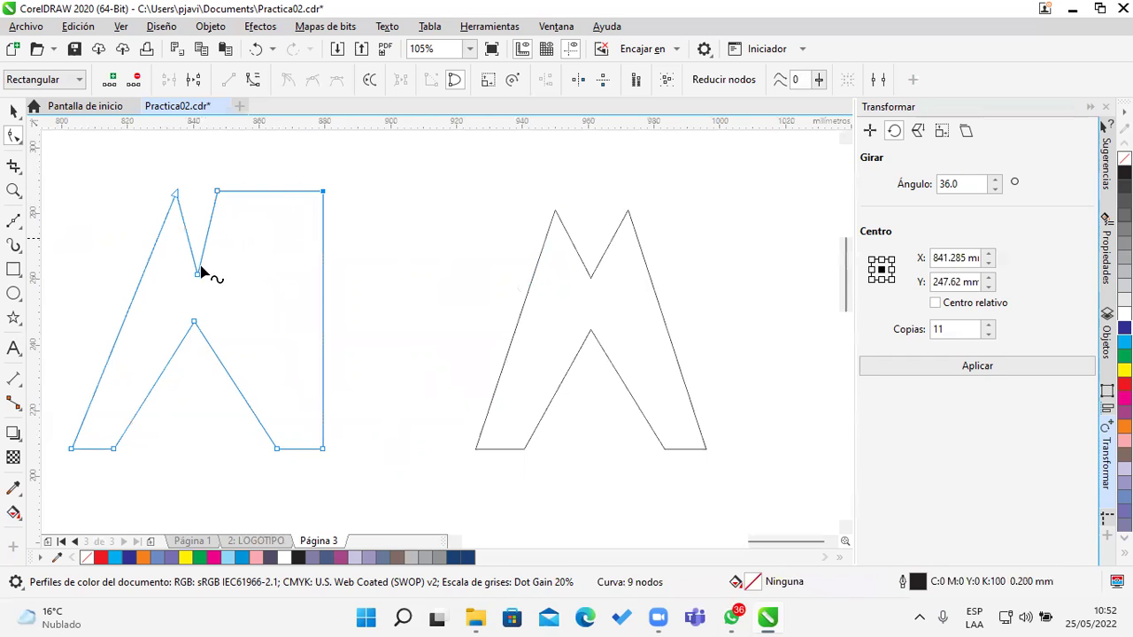
left_click_drag(142, 277, 81, 196)
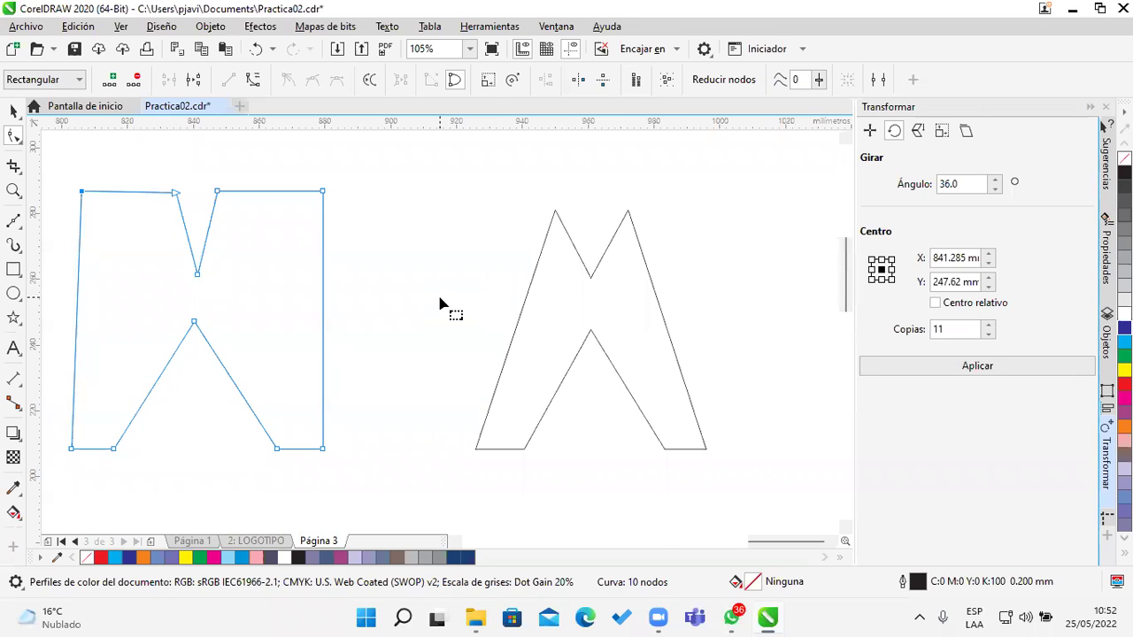
Step: Move the second M-like shape close beside the first one
left_click(13, 110)
left_click_drag(584, 336, 442, 324)
scroll(405, 377, "right", 5)
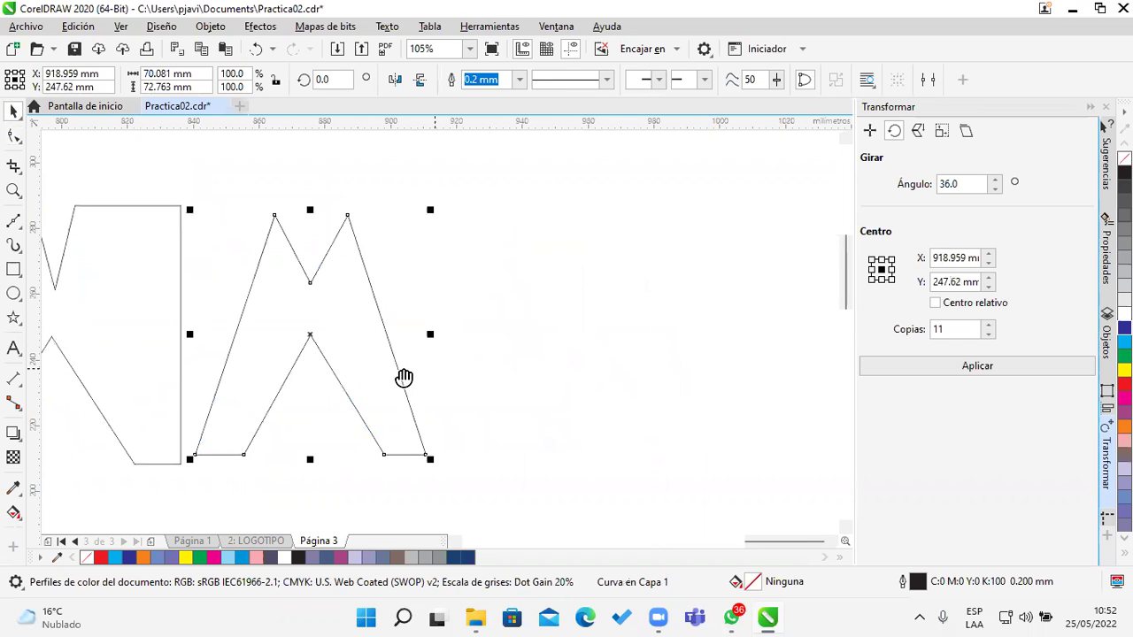
Step: Draw a rectangle about 78.4 by 48.4 mm in the empty area beside the M-like shapes and convert it to curves
left_click(13, 269)
left_click_drag(454, 225, 712, 384)
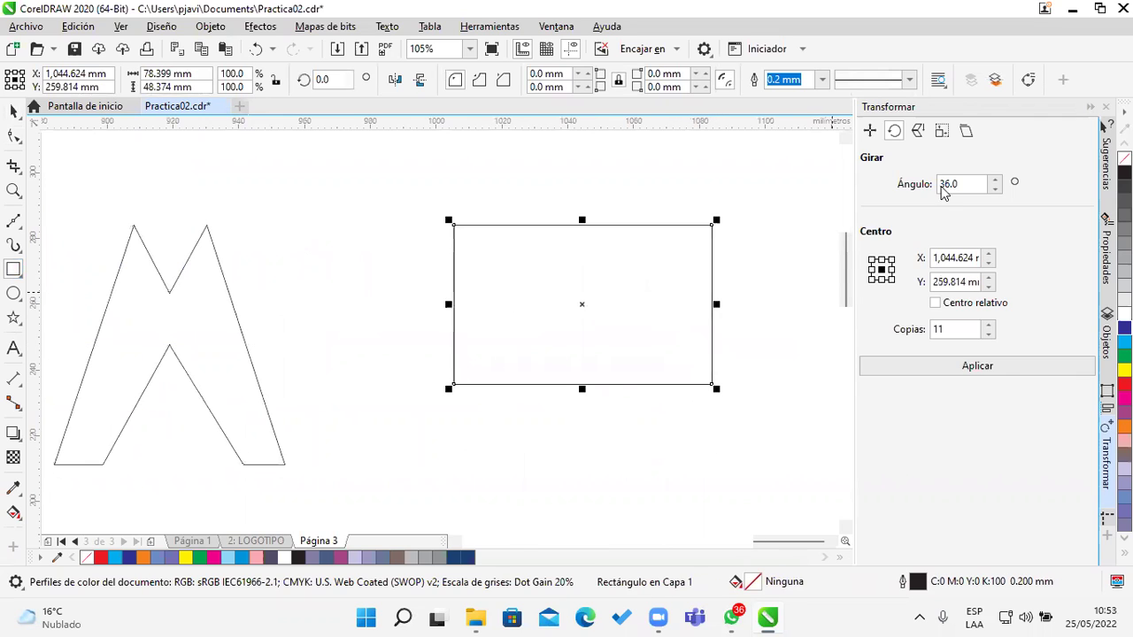
left_click(1029, 81)
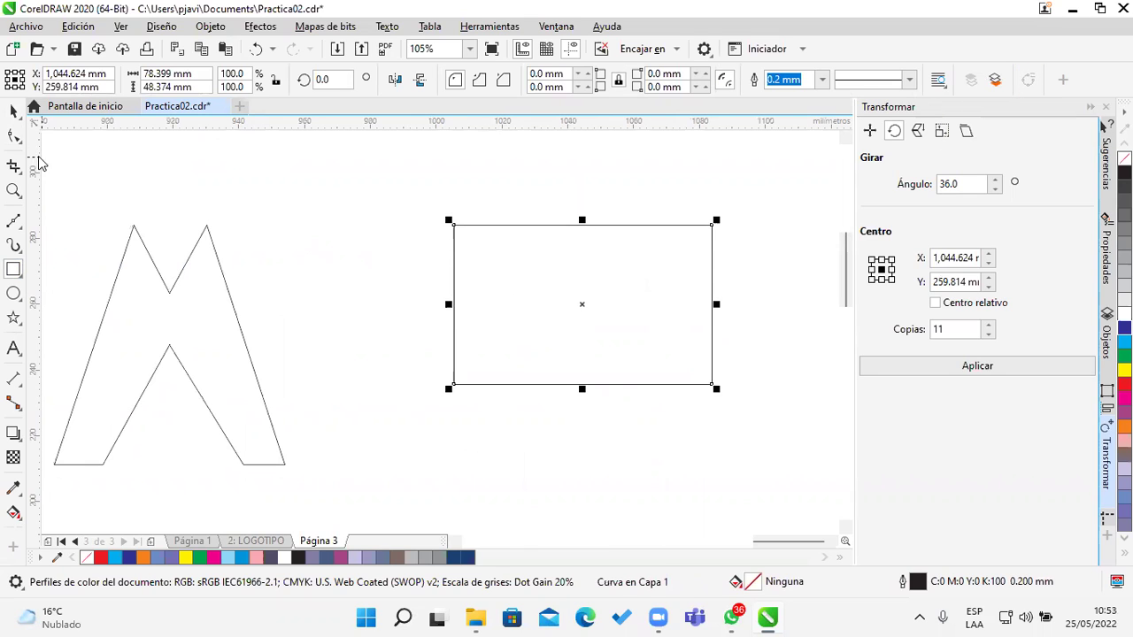
Step: Move the converted rectangle's two upper corner nodes inward with the Shape tool to form a trapezoid with a narrow top
left_click(21, 141)
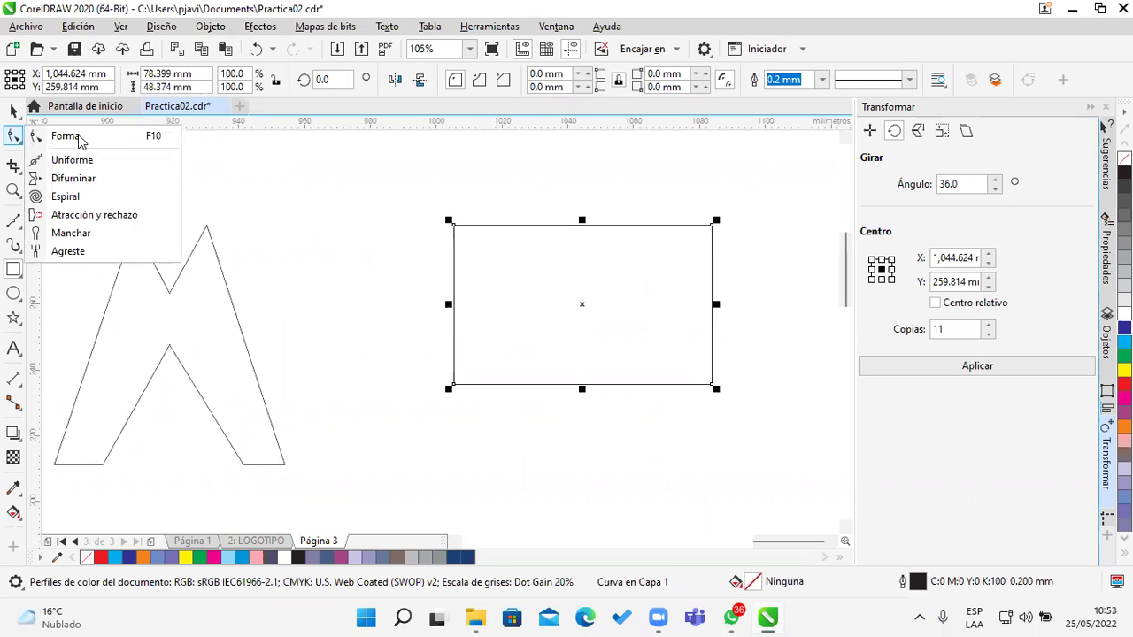
left_click(120, 140)
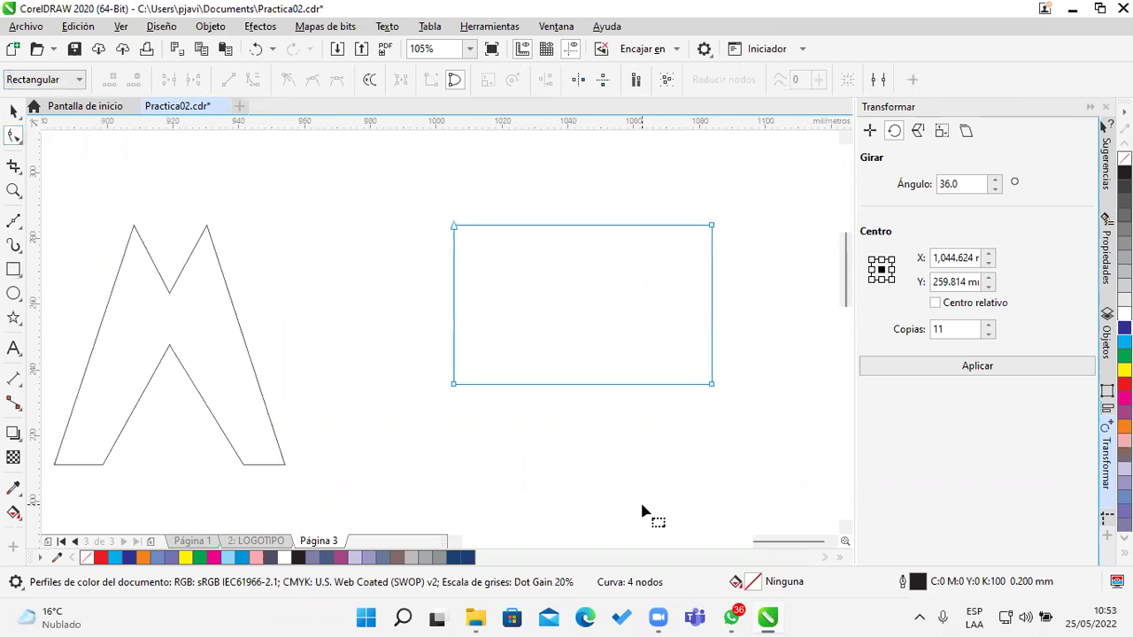
left_click_drag(453, 226, 580, 227)
left_click_drag(712, 226, 620, 235)
mouse_move(718, 392)
left_mouse_down()
mouse_move(632, 468)
mouse_move(741, 328)
mouse_move(744, 357)
mouse_move(726, 392)
left_mouse_up()
left_click_drag(582, 226, 568, 227)
Step: Draw a closed four-sided trapezoid with the Bézier tool beside the first trapezoid
scroll(354, 362, "right", 5)
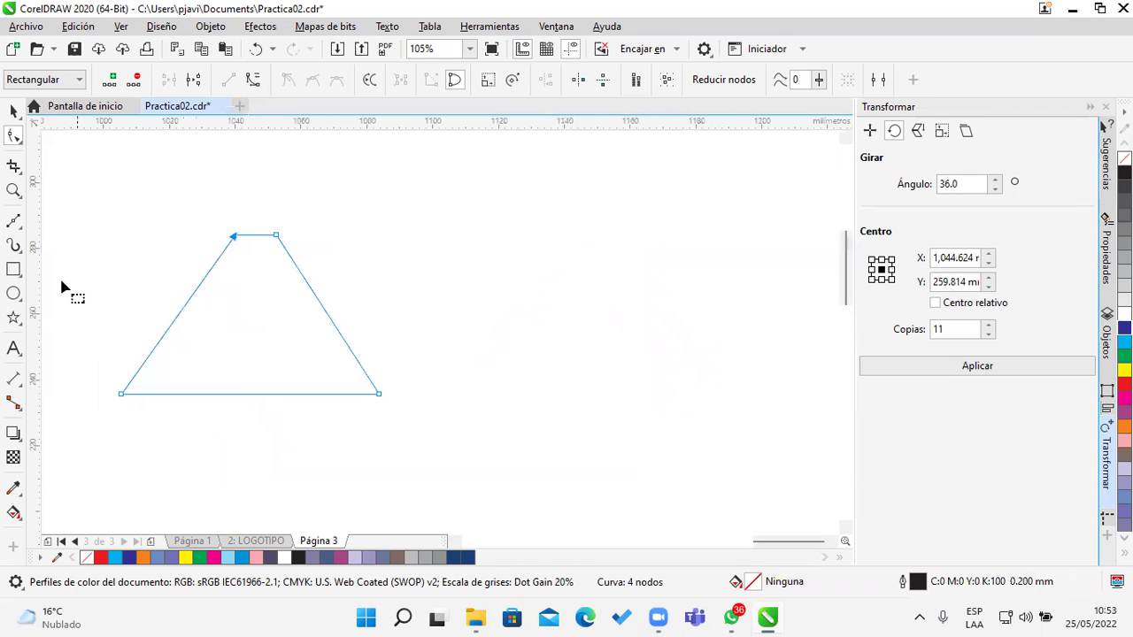
left_click(21, 230)
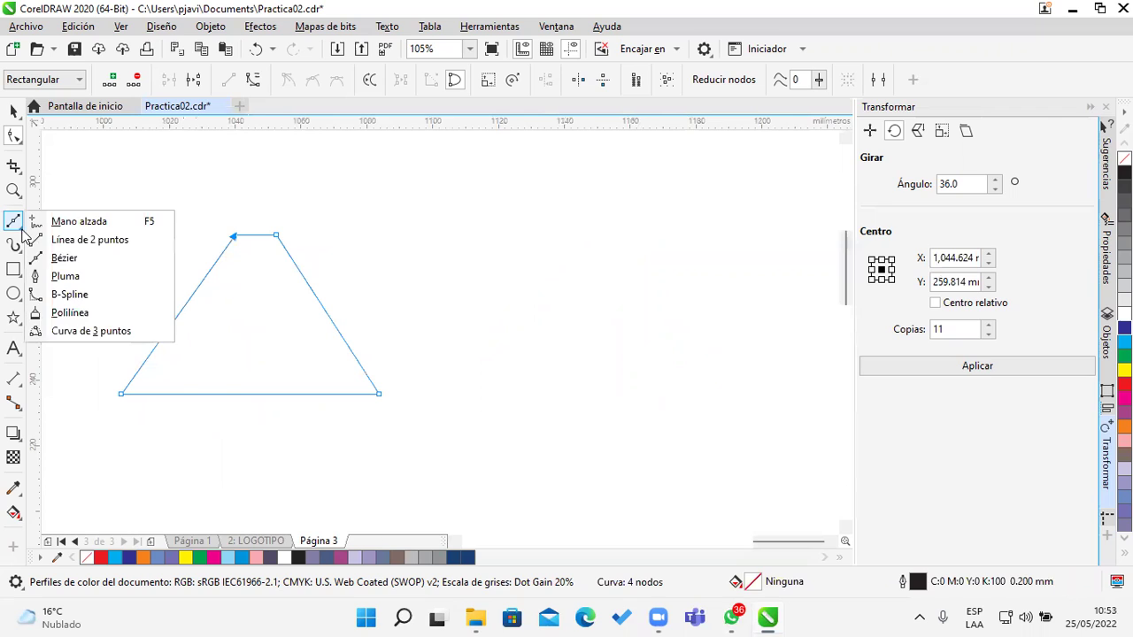
left_click(89, 269)
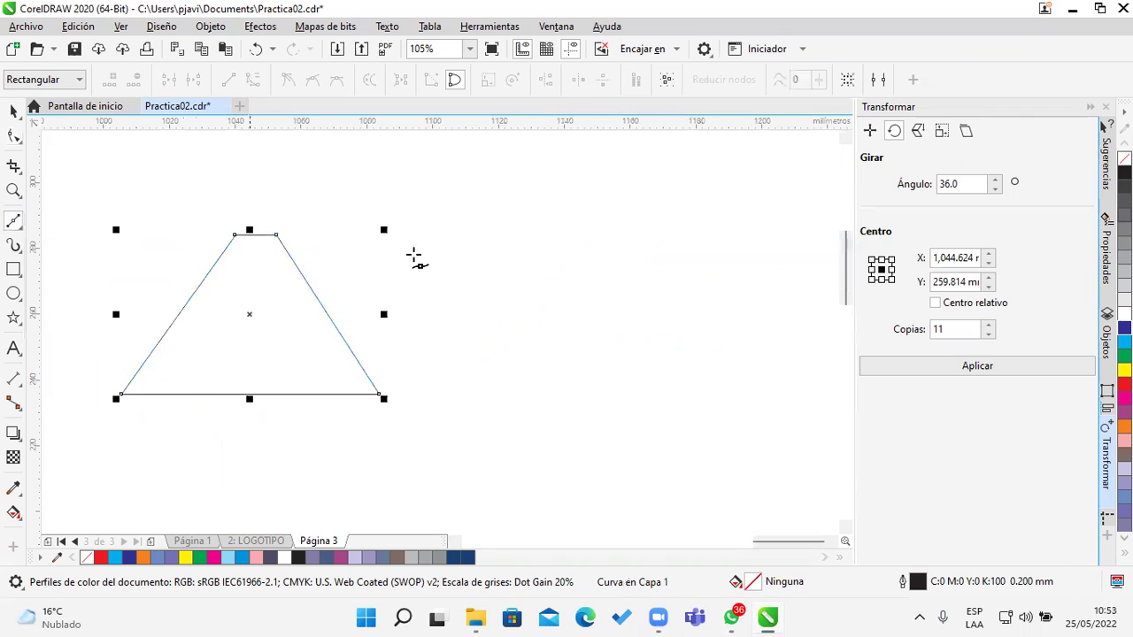
left_click(513, 226)
left_click(619, 223)
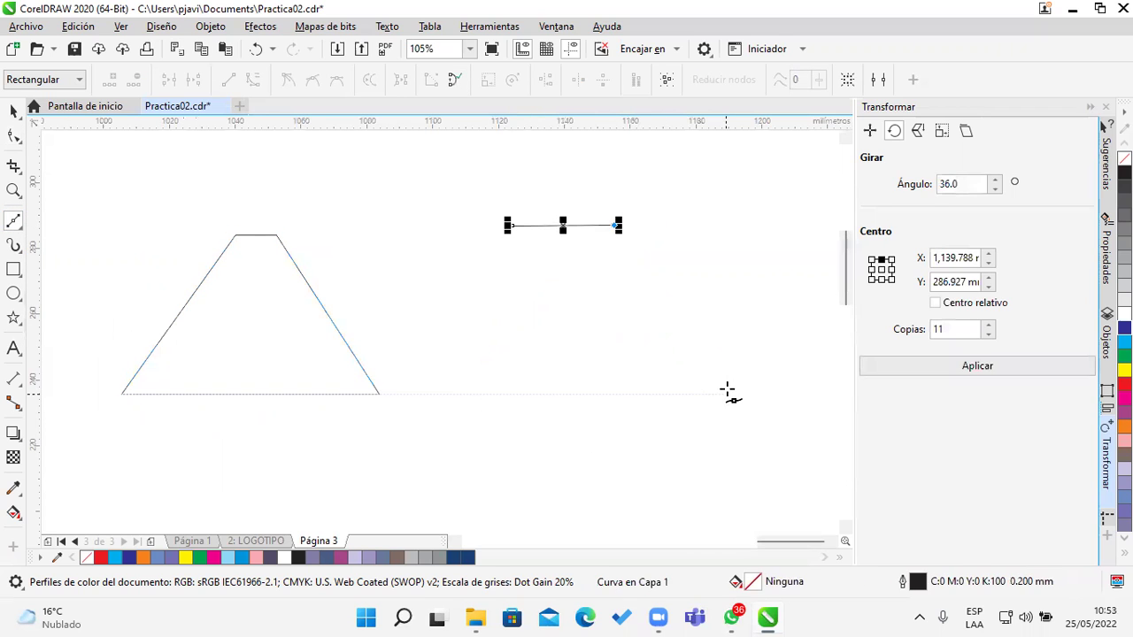
left_click(728, 396)
left_click(451, 395)
left_click(513, 227)
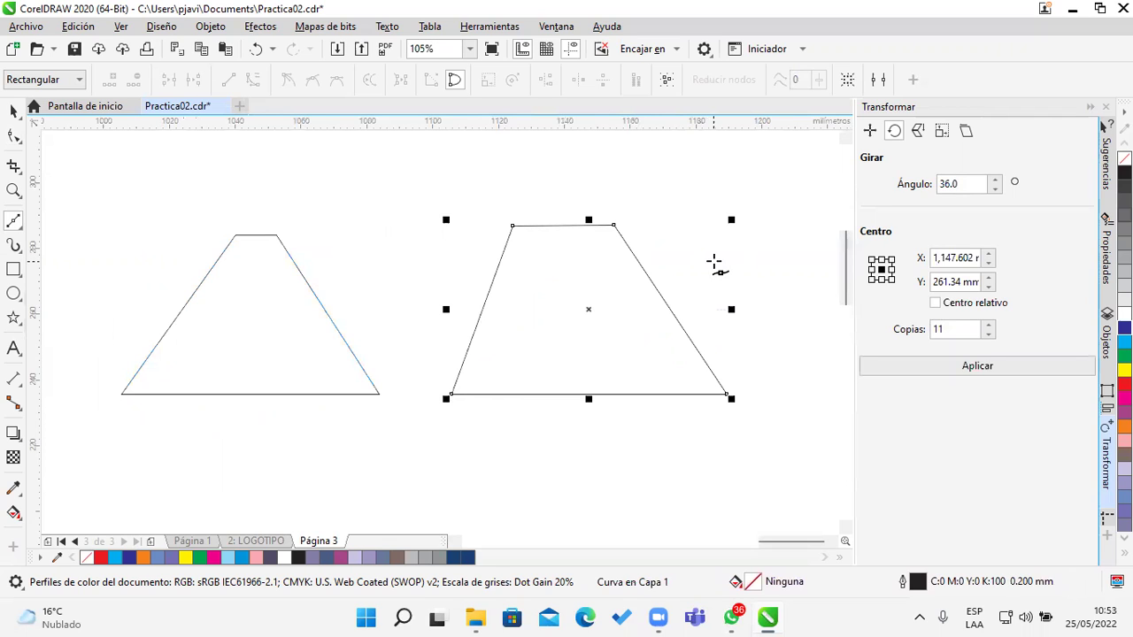
Step: Draw a closed, tall saw-toothed shape beside the Bézier trapezoid, with one straight vertical side and a zigzag opposite side
left_click_drag(746, 337, 501, 354)
left_click(600, 175)
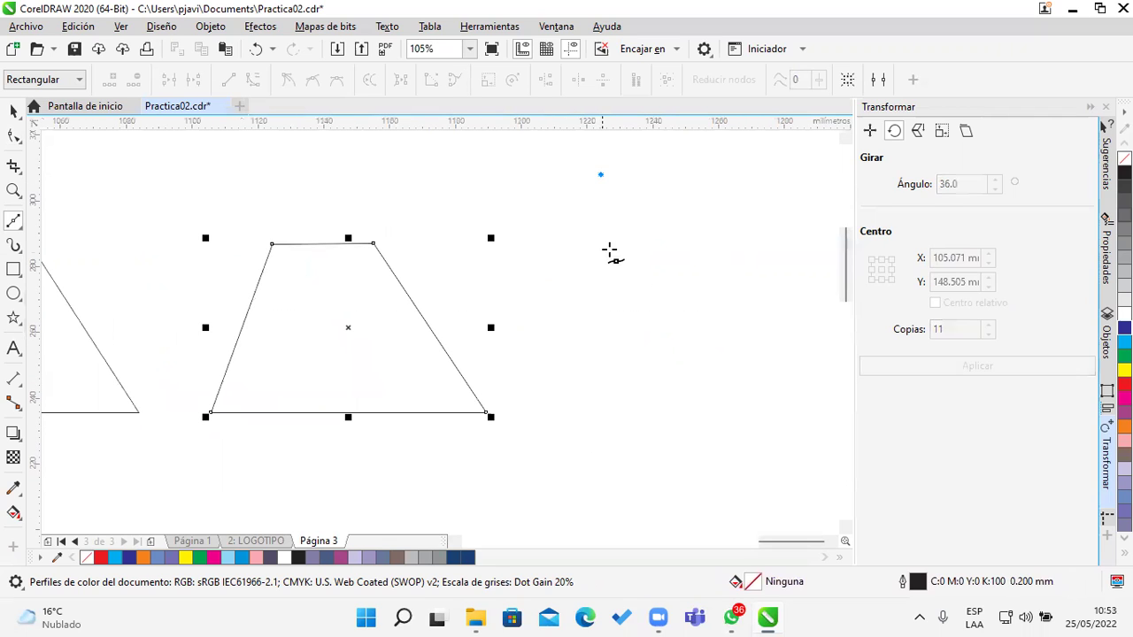
left_click(610, 507)
left_click(697, 371)
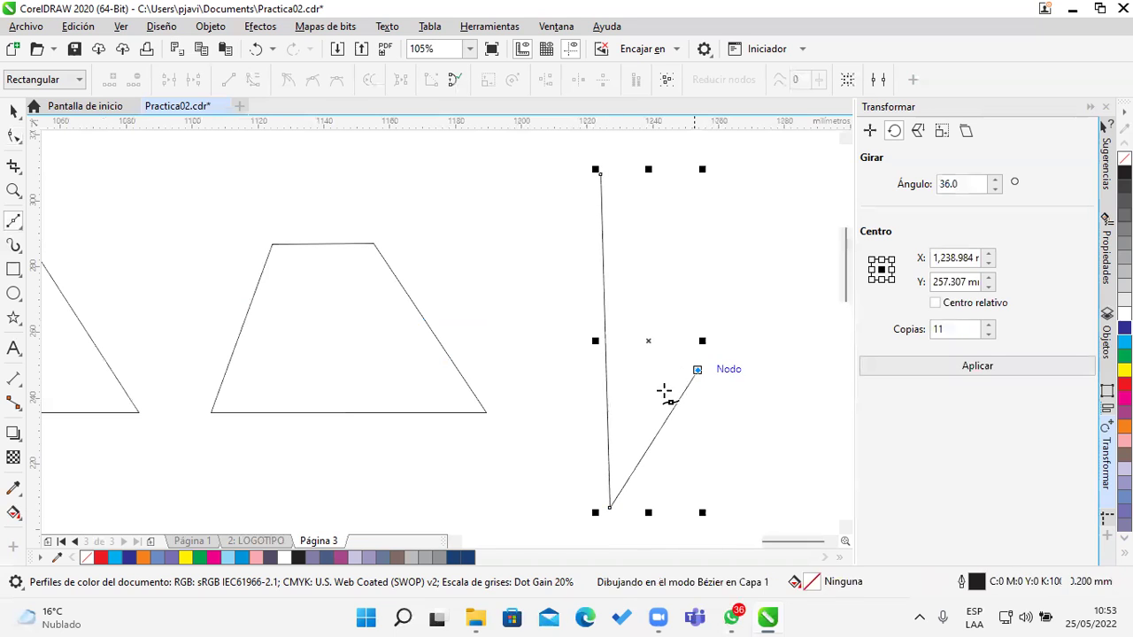
left_click(649, 396)
left_click(708, 289)
left_click(655, 333)
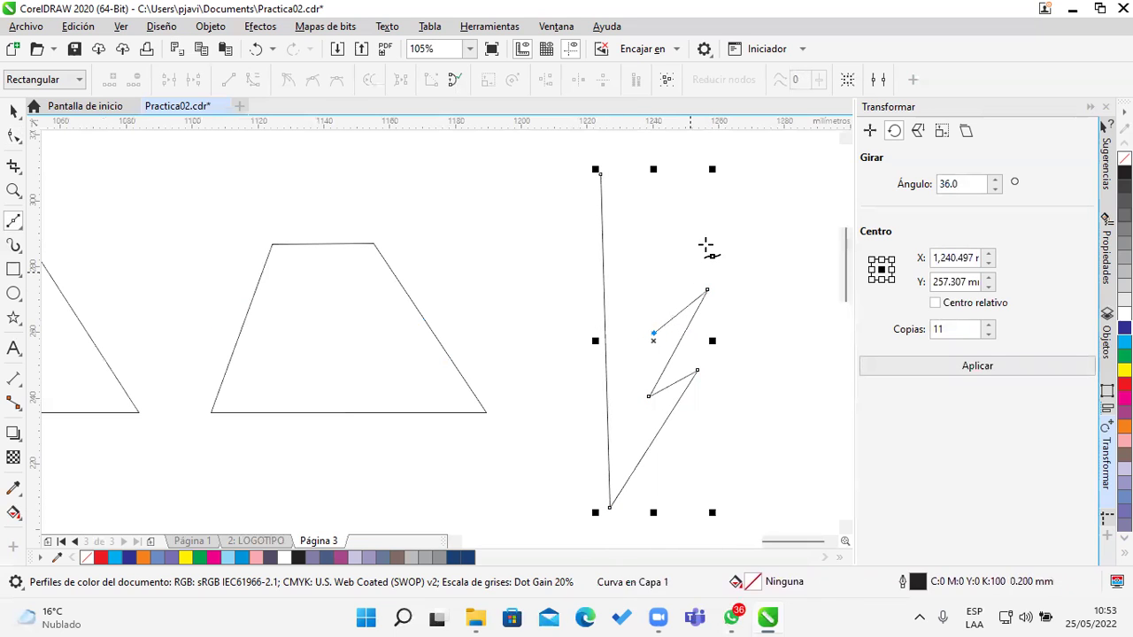
left_click(708, 235)
left_click(654, 265)
left_click(709, 150)
double_click(653, 182)
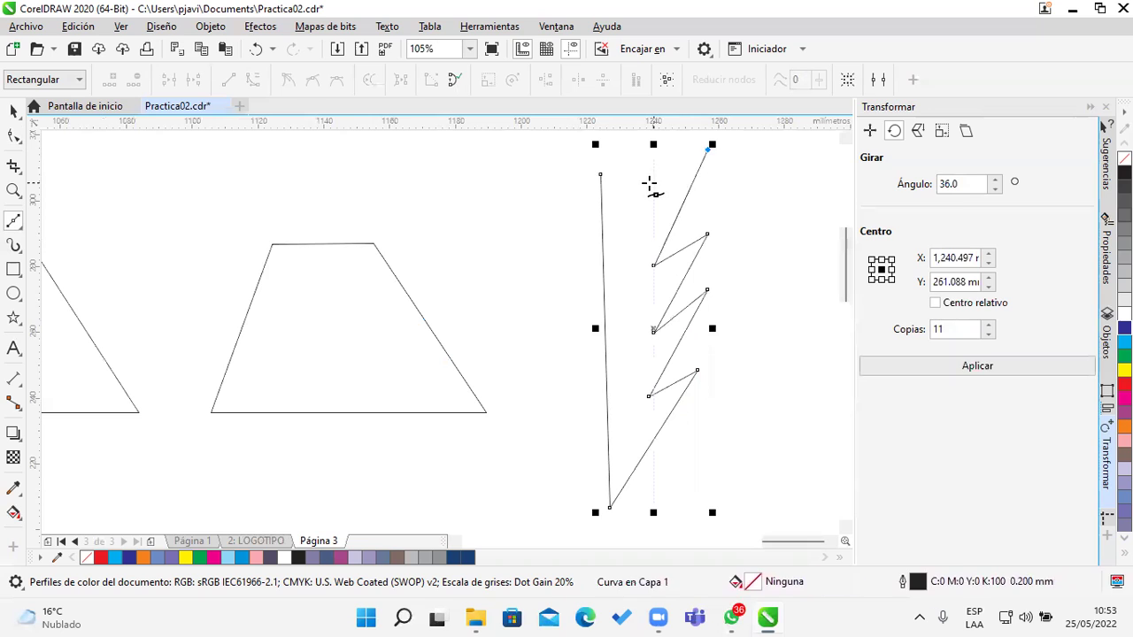
left_click(645, 149)
left_click(601, 173)
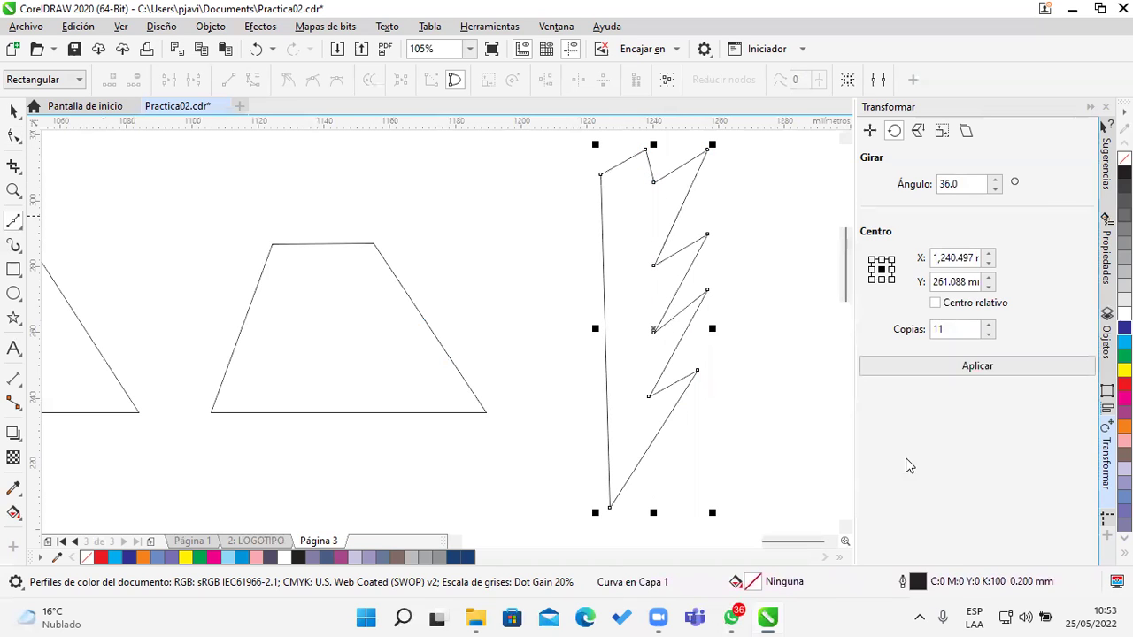
Step: Shift the saw-toothed shape's bottom node to straighten its long side, move one inner tooth node, and widen the Bézier trapezoid's top edge
left_click(16, 138)
left_click(104, 140)
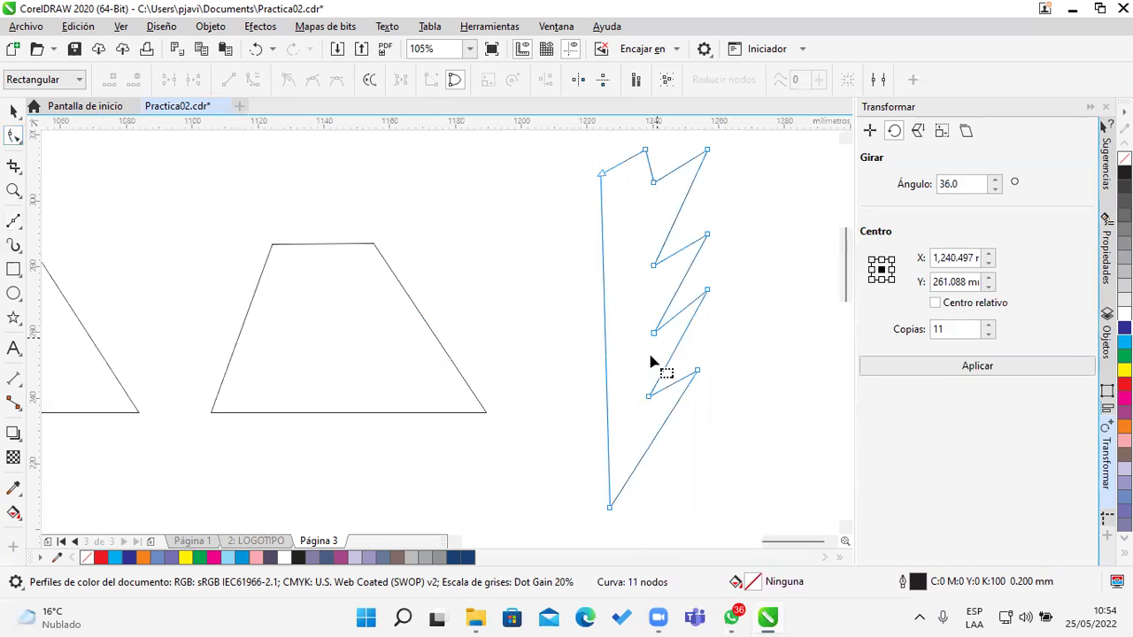
left_click_drag(609, 510, 601, 494)
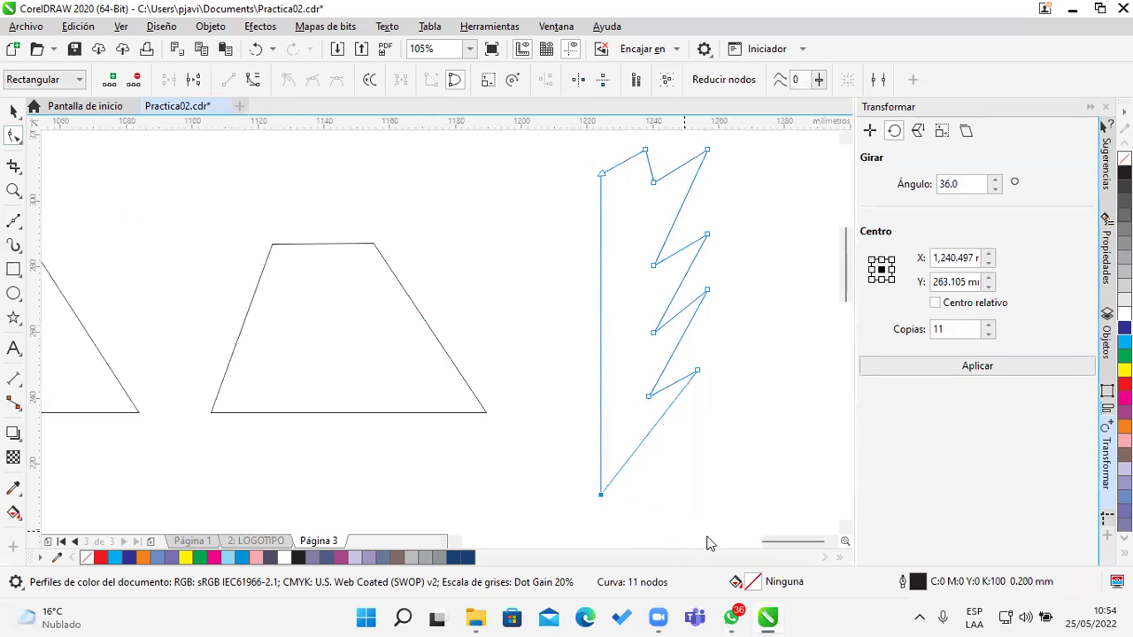
left_click_drag(652, 265, 637, 243)
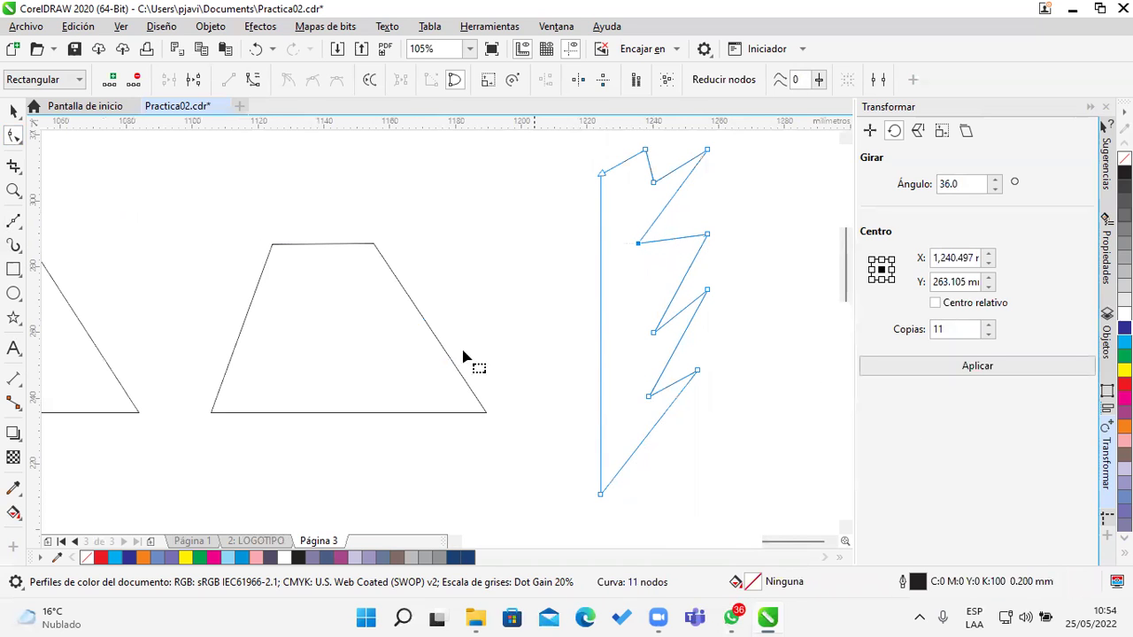
left_click(411, 345)
left_click_drag(373, 243, 397, 243)
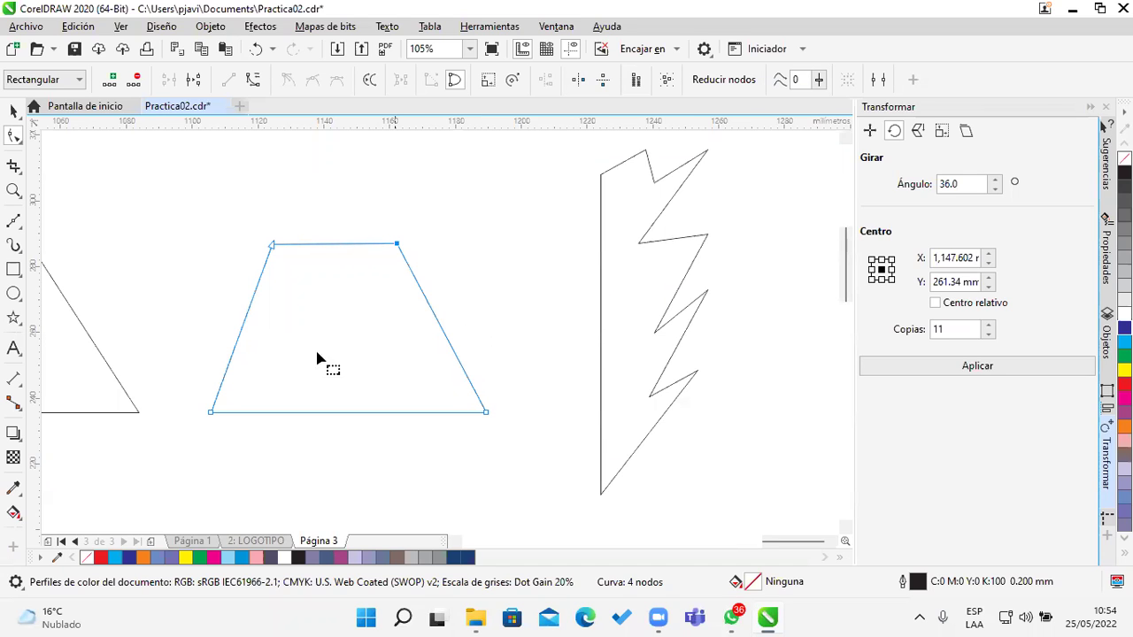
Step: Move the pointed M-like shape away from the square-cornered one to leave a wider gap between them
left_click_drag(162, 329, 708, 336)
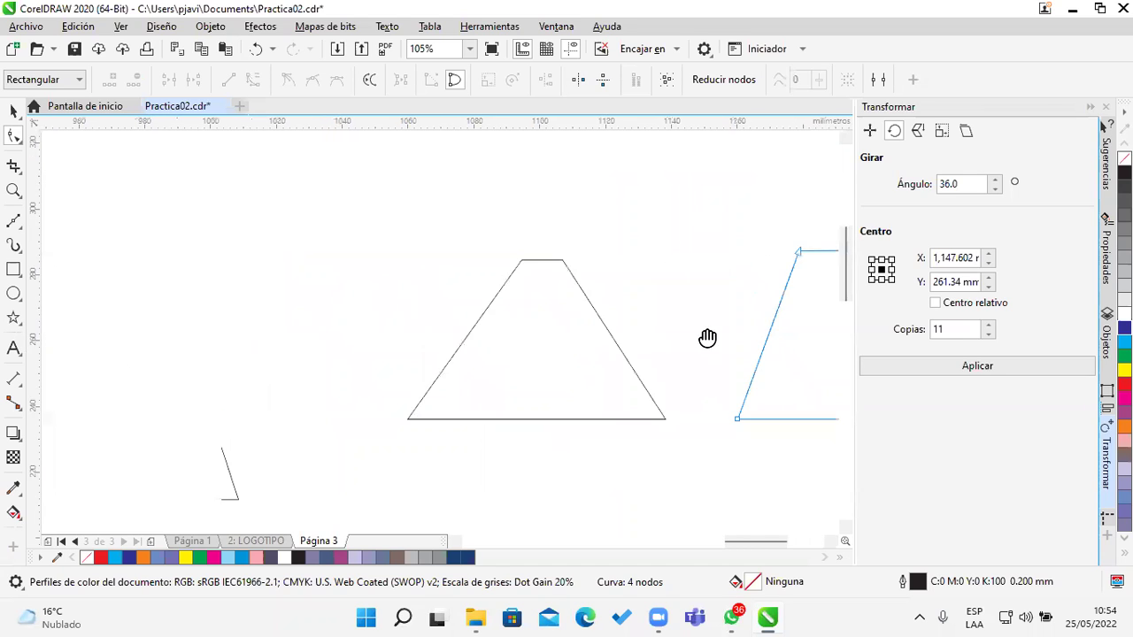
left_click_drag(245, 346, 558, 292)
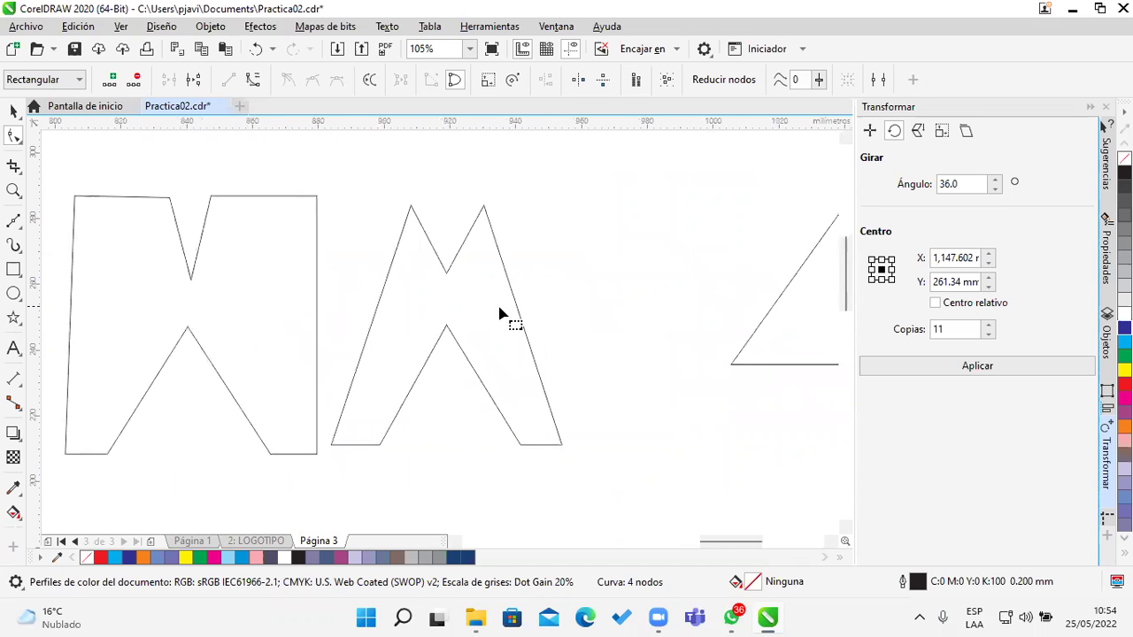
key("space")
left_click_drag(485, 275, 563, 273)
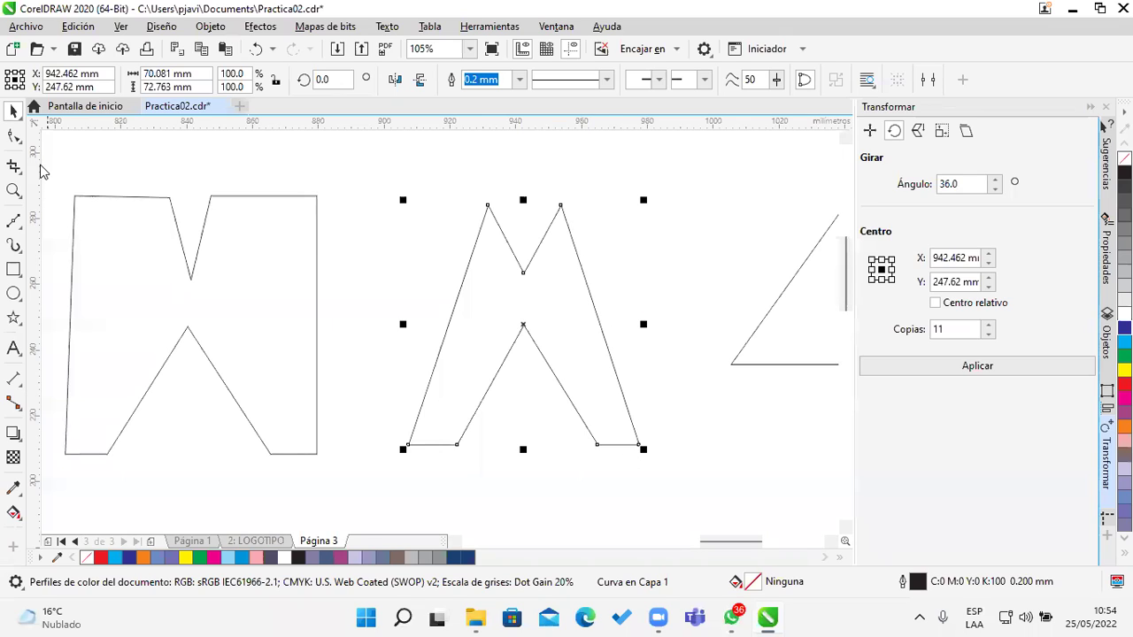
Step: Select the right outer edge of the pointed M-like shape with the Shape tool and convert that segment to a curve
left_click(13, 137)
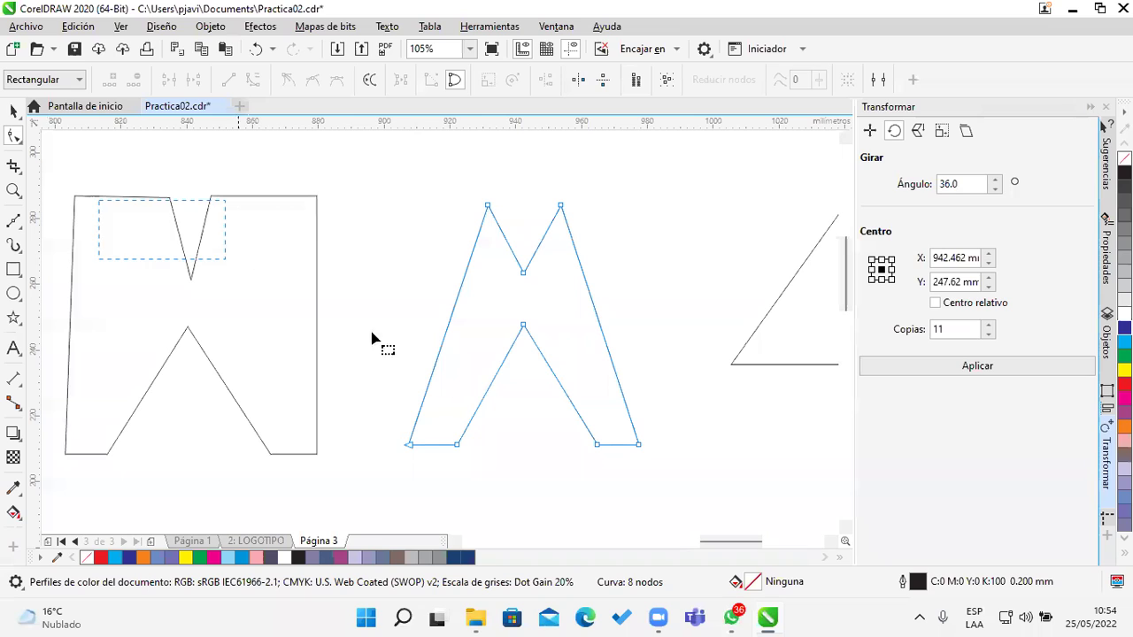
left_click(598, 322)
left_click(593, 314)
left_click(594, 309)
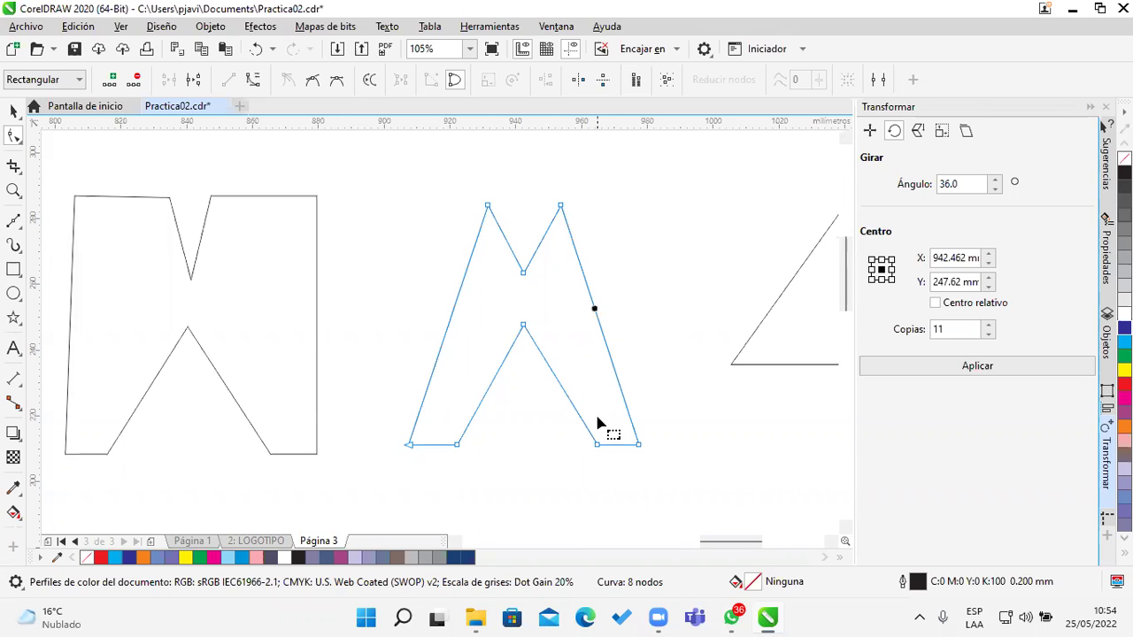
left_click(254, 82)
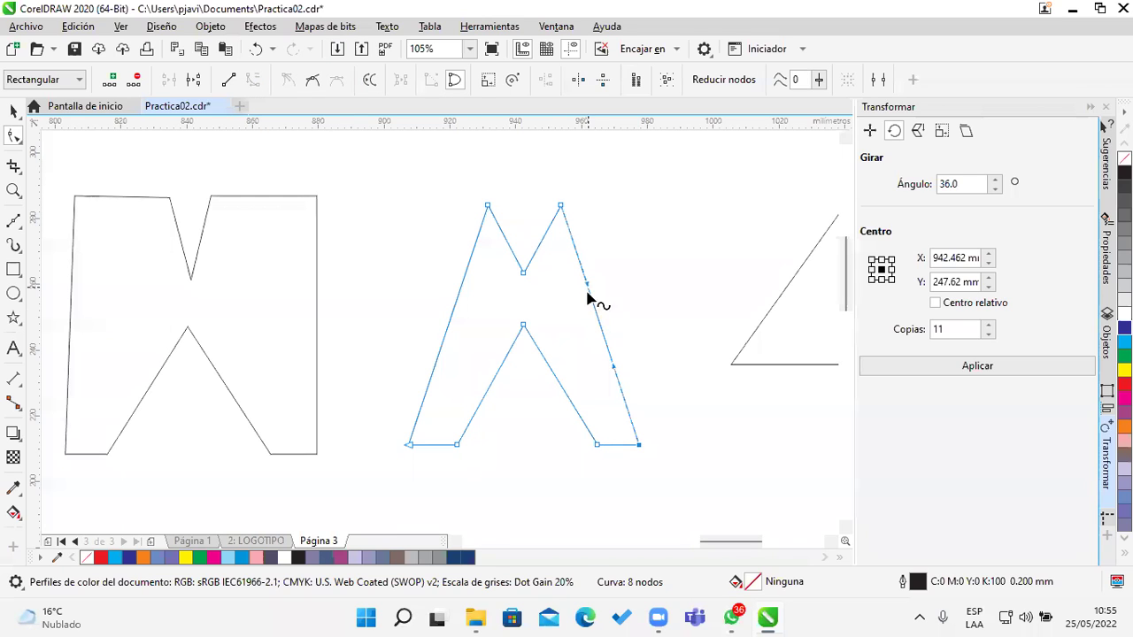
Step: Bend the pointed M-like shape's right outer edge inward, then reshape it with both control handles into a pronounced S-curve bulging outward near the base
left_click_drag(592, 316, 578, 325)
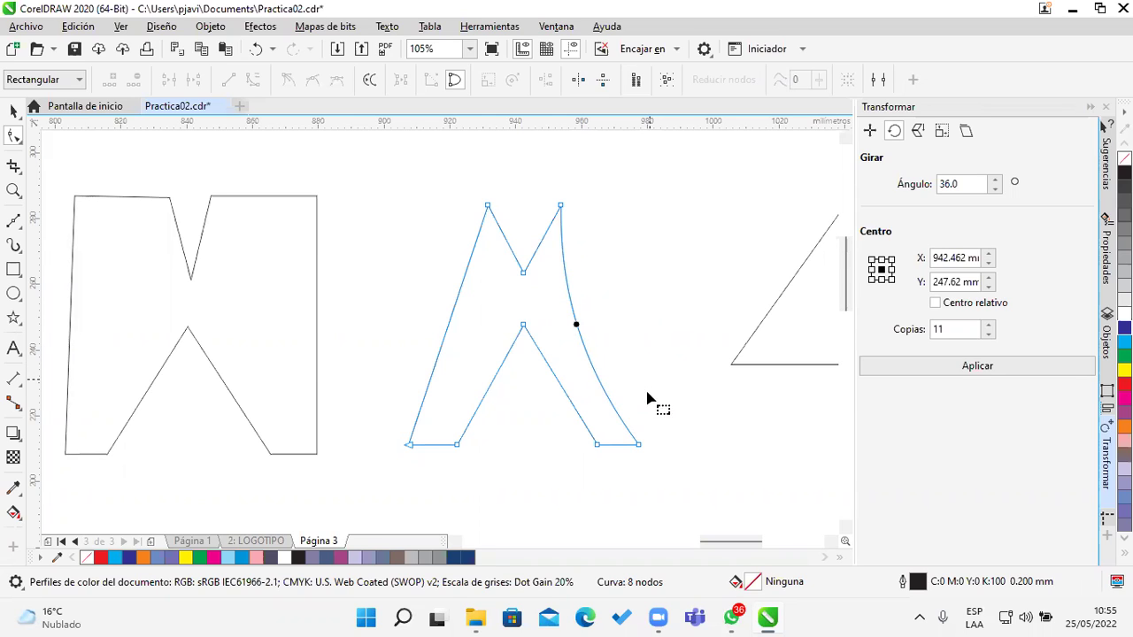
left_click(563, 209)
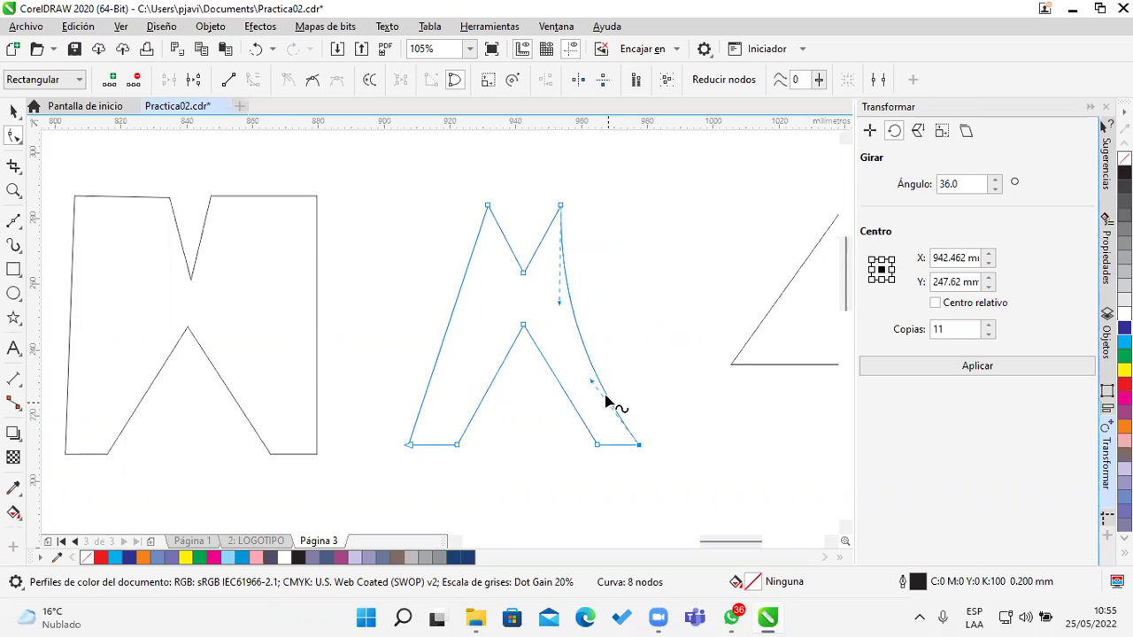
left_click_drag(594, 384, 659, 305)
left_click_drag(590, 317, 590, 317)
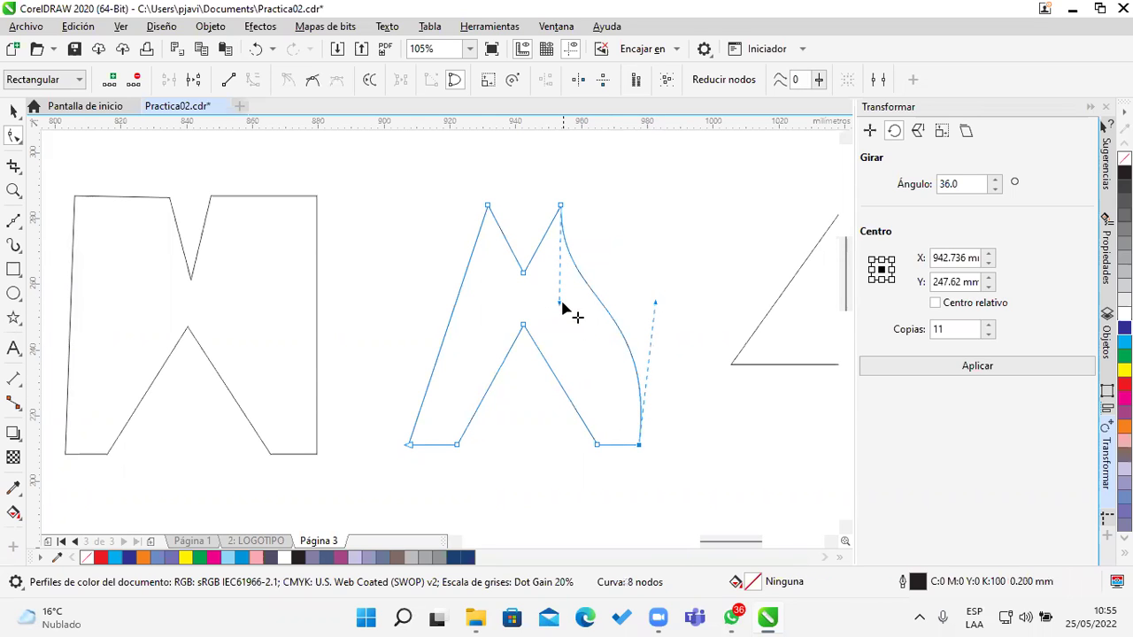
left_click_drag(578, 369, 591, 403)
left_click_drag(690, 307, 708, 263)
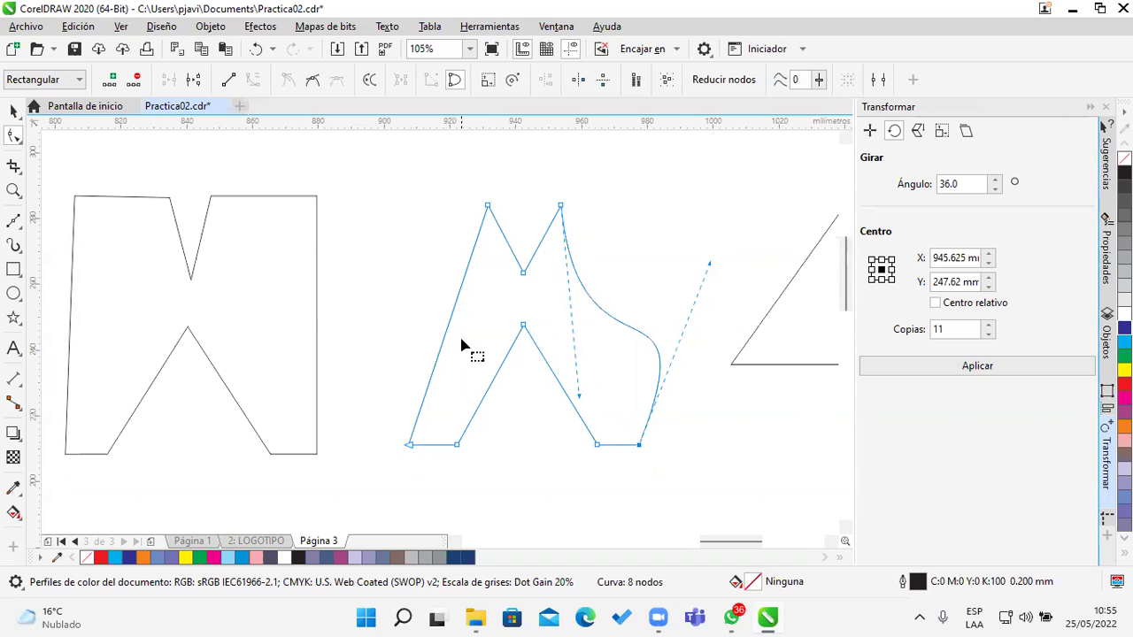
Step: Convert the pointed M-like shape's left outer edge to a curve and shape it into an S-curve with its control handles
left_click(455, 304)
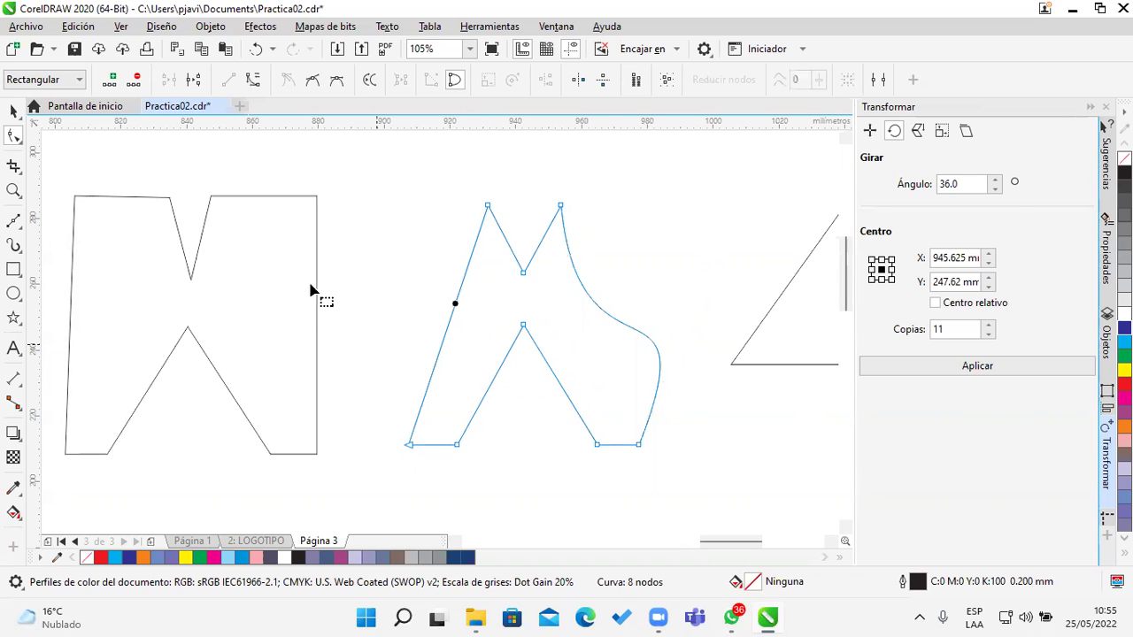
left_click(253, 81)
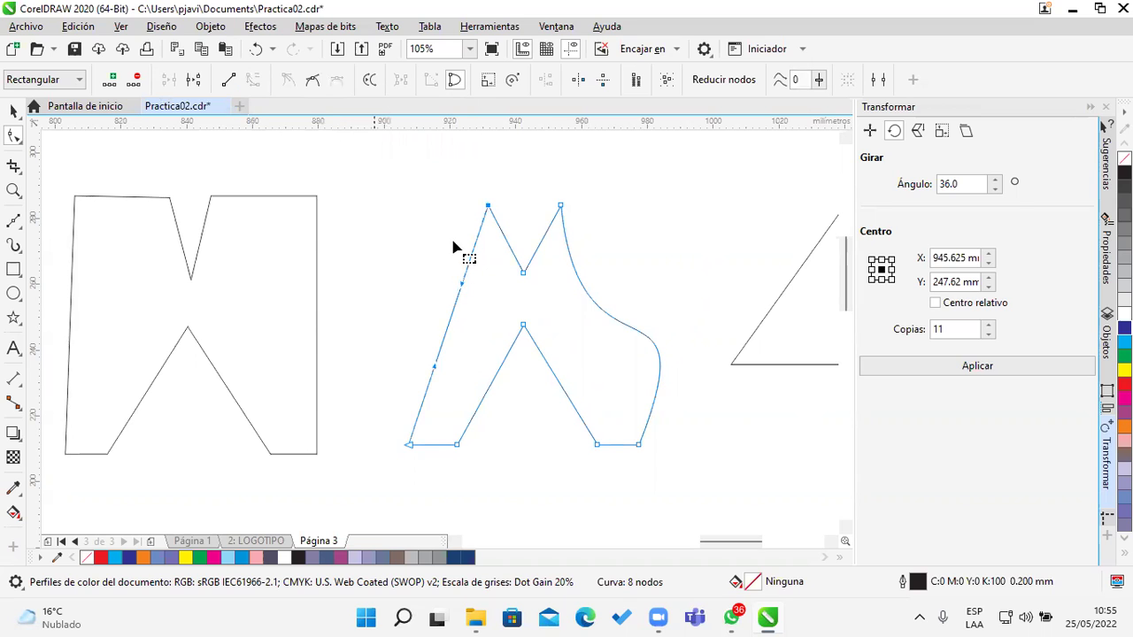
left_click_drag(458, 316, 478, 326)
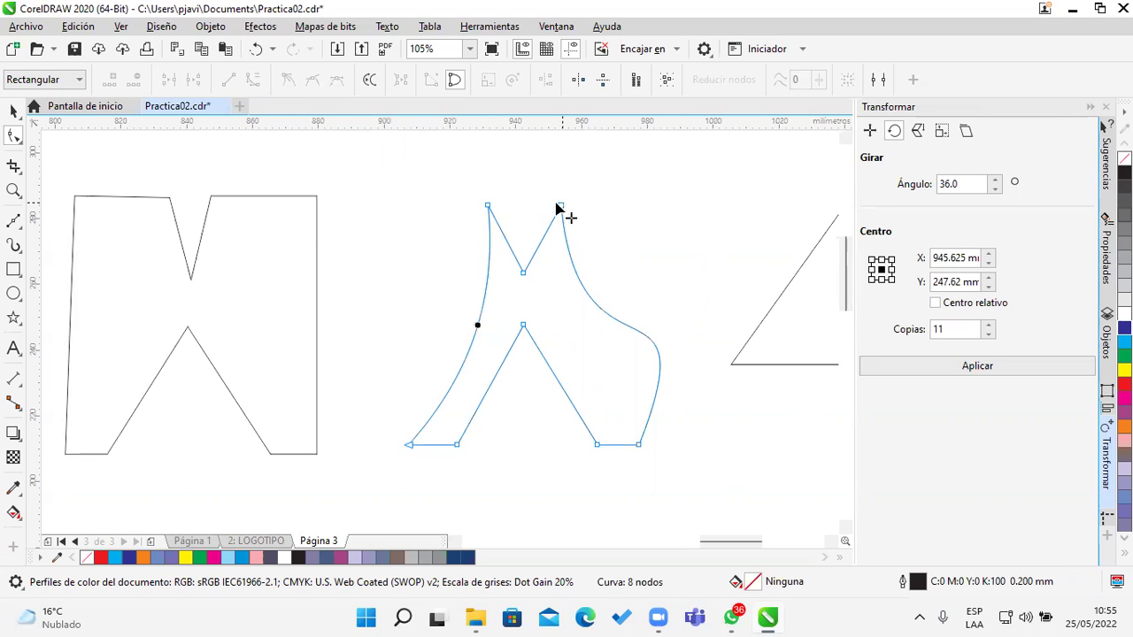
left_click(489, 207)
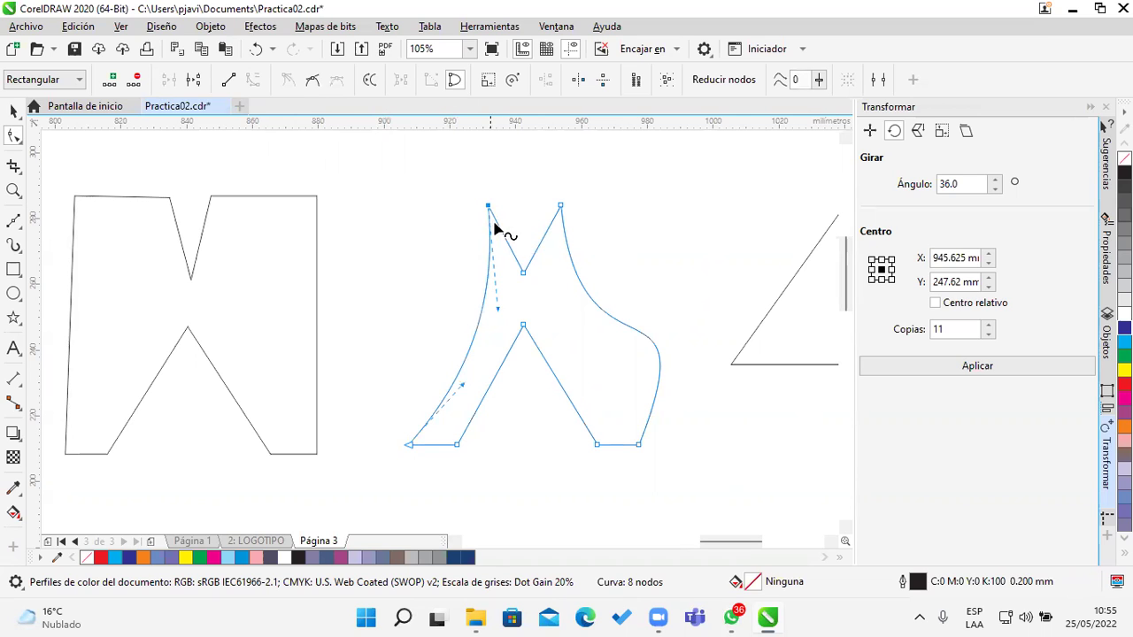
left_click_drag(499, 312, 457, 216)
left_click_drag(463, 384, 513, 365)
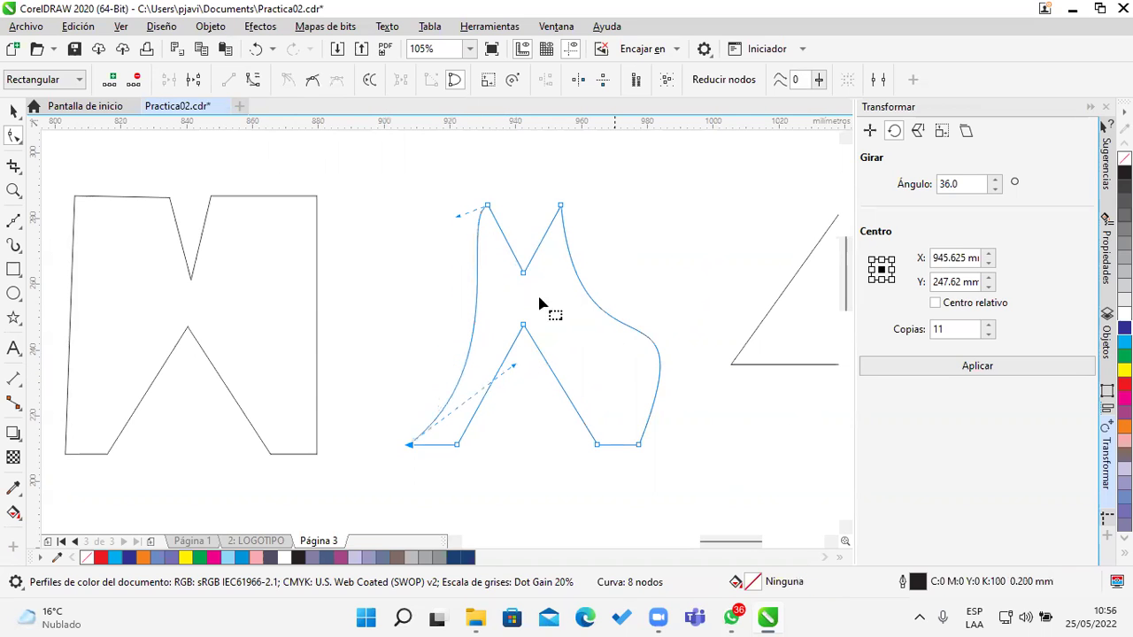
left_click_drag(459, 217, 421, 244)
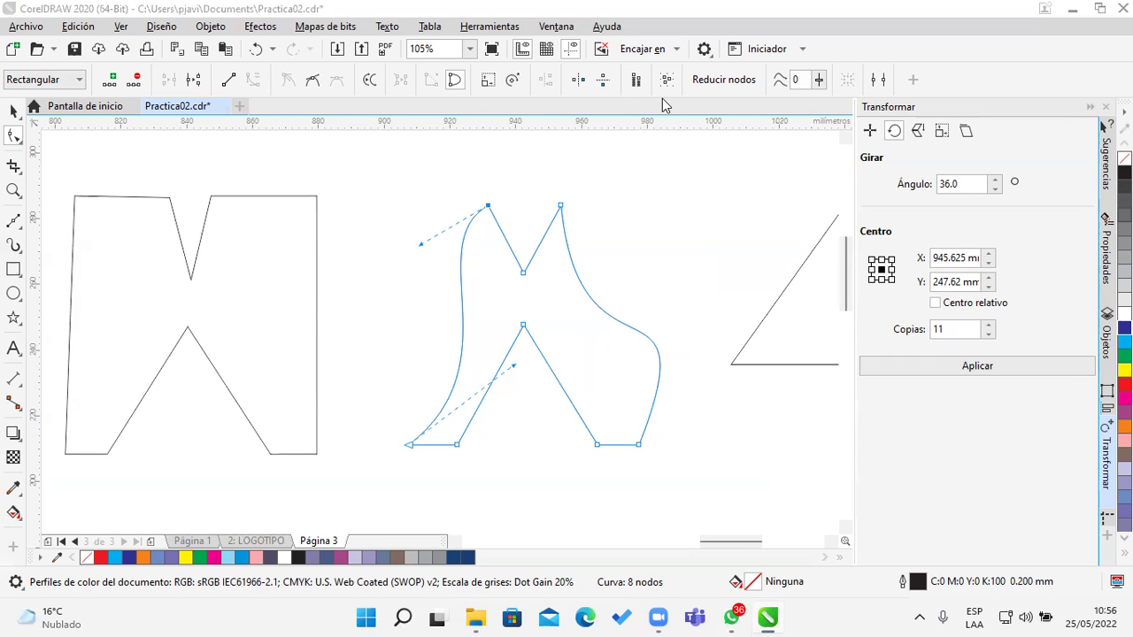
Step: Convert the bottom edge of the narrow-topped trapezoid to a curve and bow it upward into an arch
left_click_drag(776, 254, 604, 284)
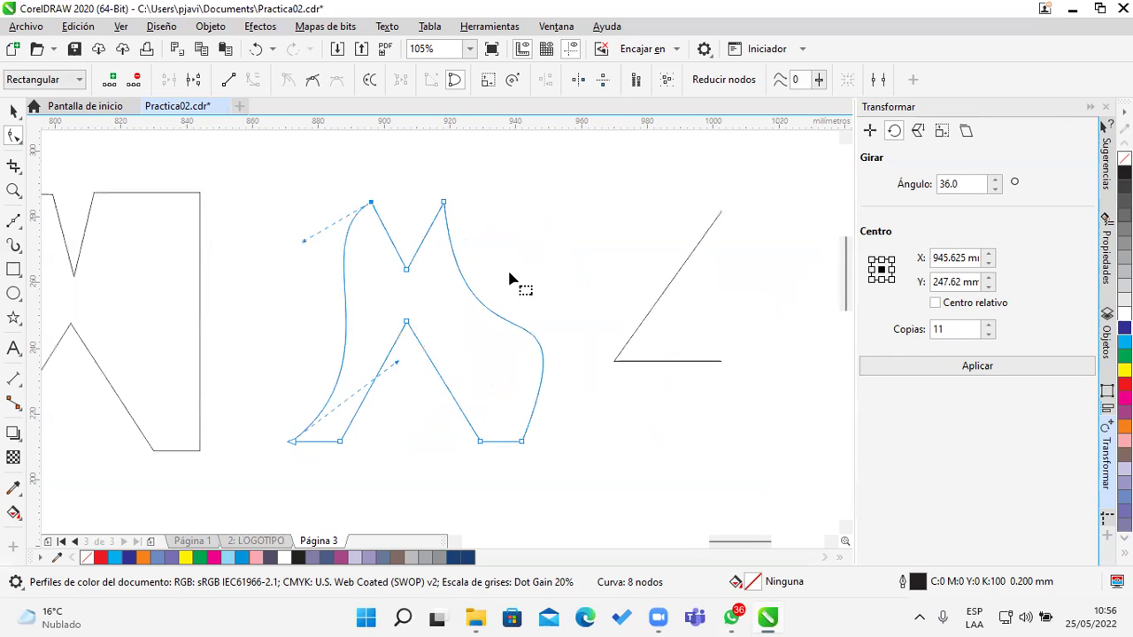
scroll(558, 318, "right", 3)
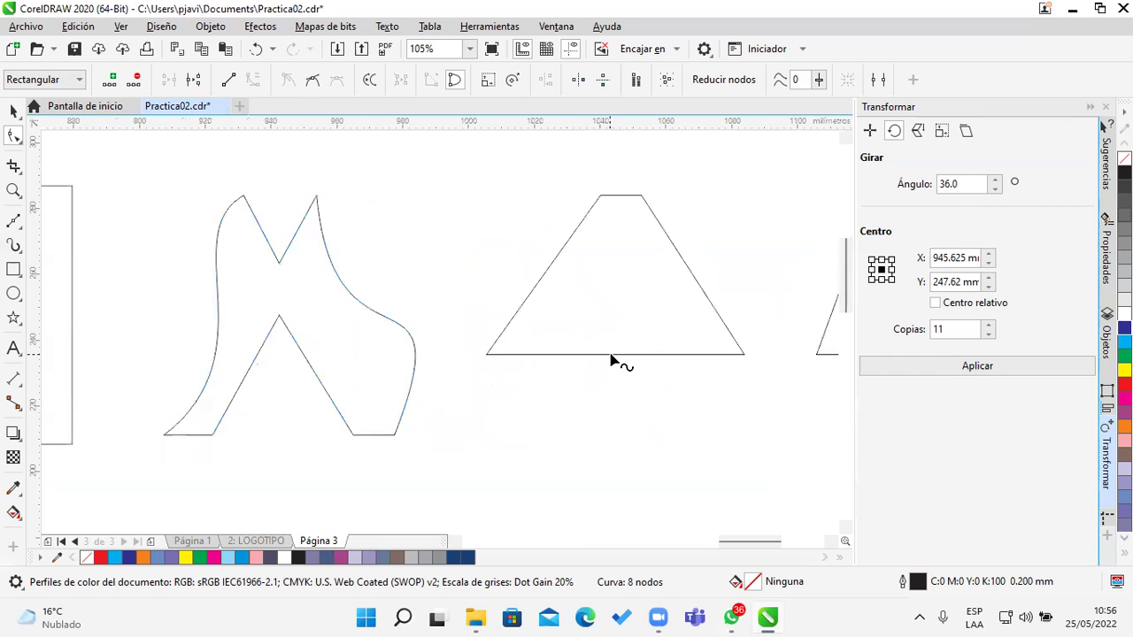
left_click(620, 361)
left_click(627, 355)
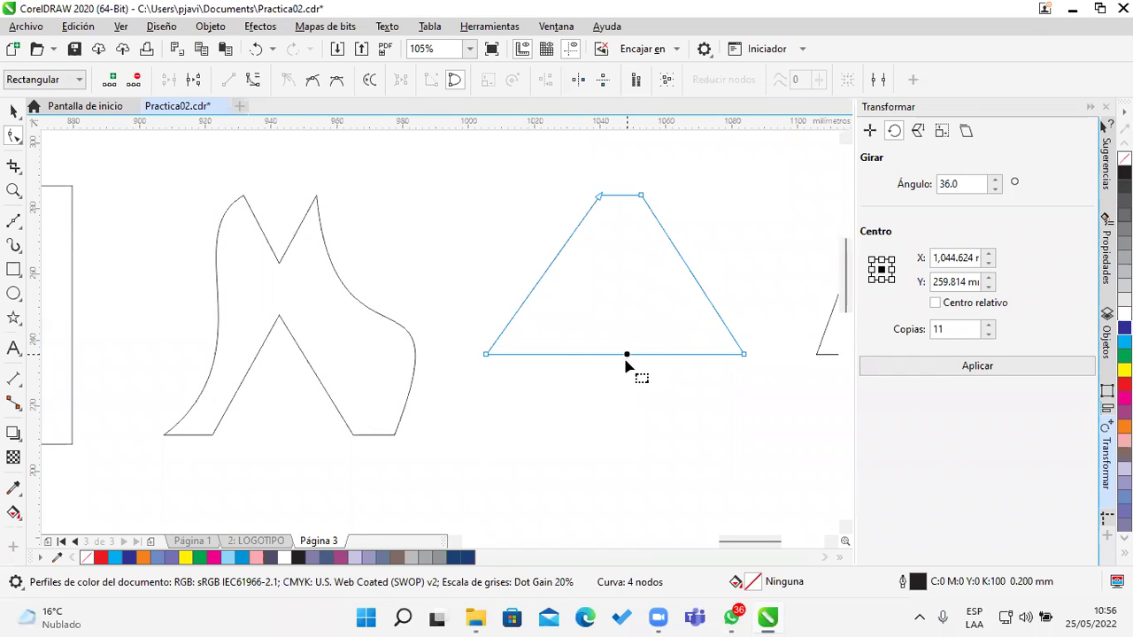
left_click(254, 80)
left_click_drag(605, 353, 611, 301)
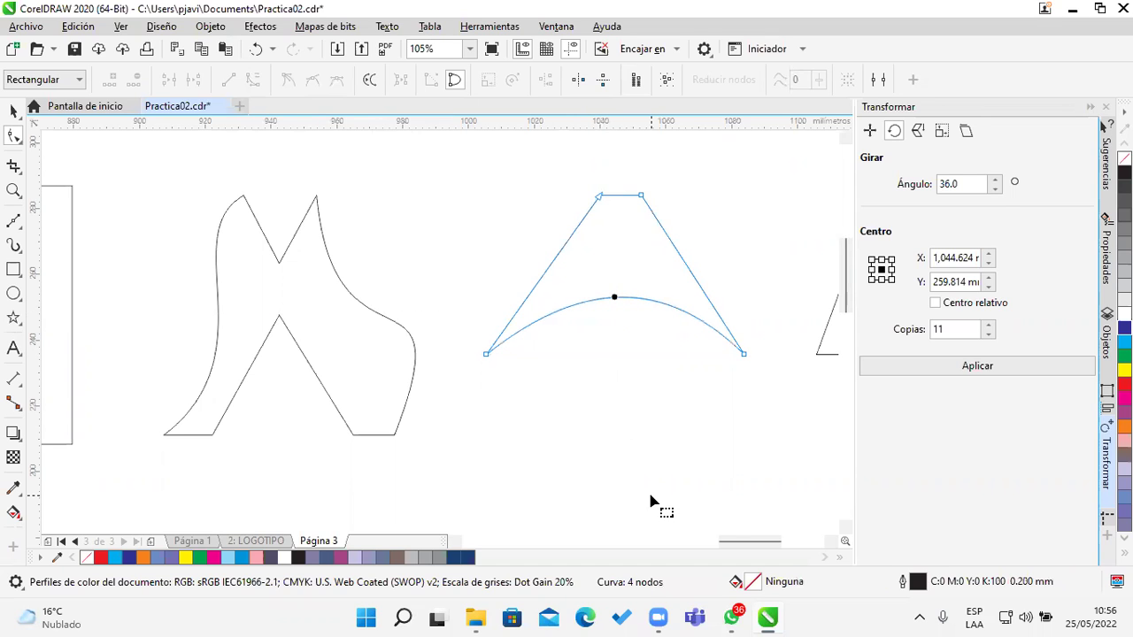
Step: Convert the left side of the wider-topped Bézier trapezoid to a curve and bend it inward
left_click_drag(840, 400, 466, 462)
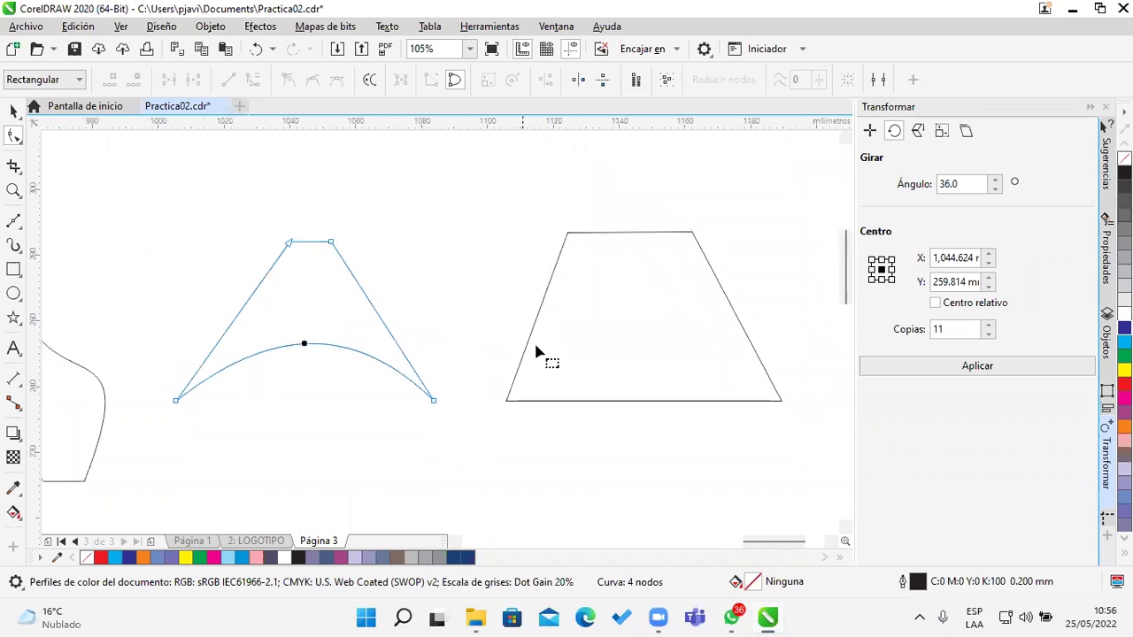
left_click(543, 314)
left_click(539, 309)
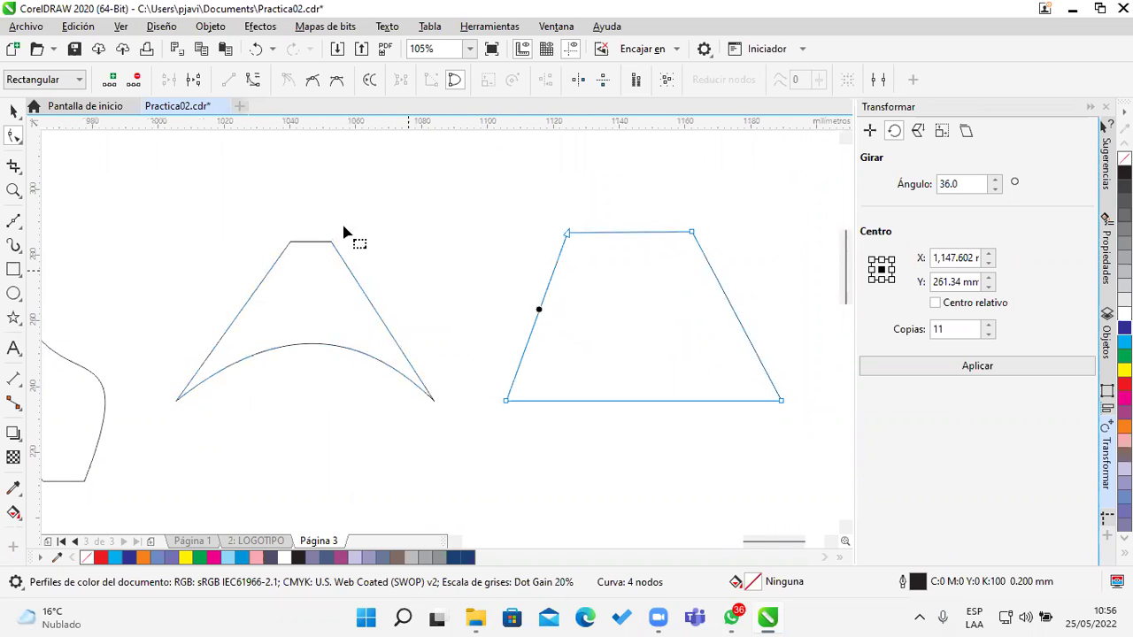
left_click(252, 80)
left_click_drag(540, 311, 580, 332)
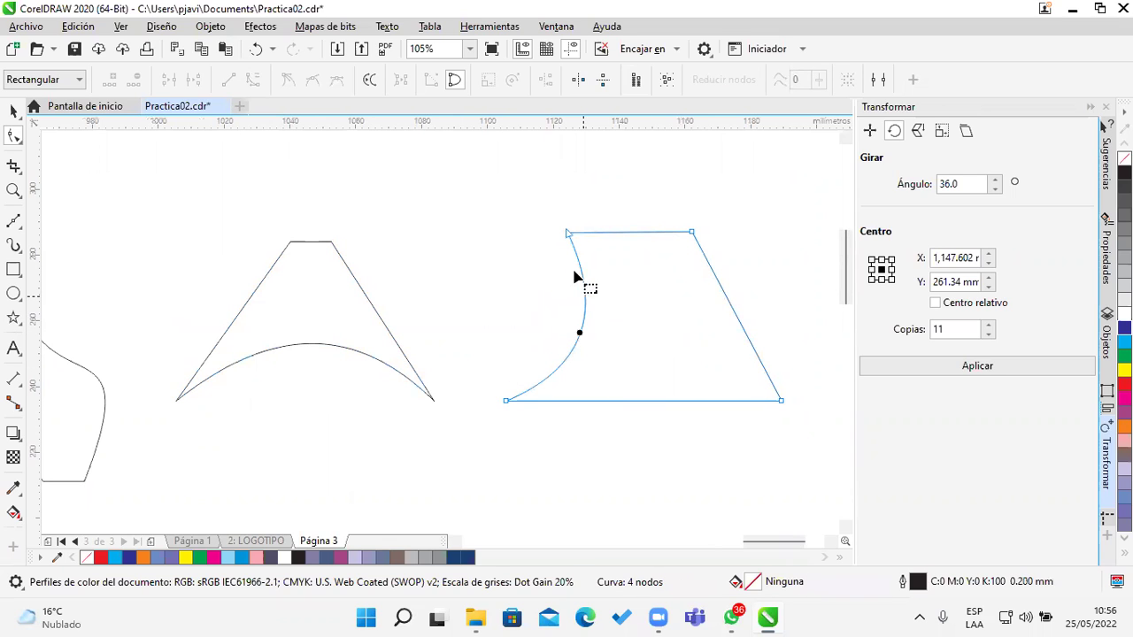
Step: Extend both control handles of the Bézier trapezoid's curved left side toward its interior to deepen the inward bulge
left_click(569, 236)
left_click_drag(612, 322, 686, 317)
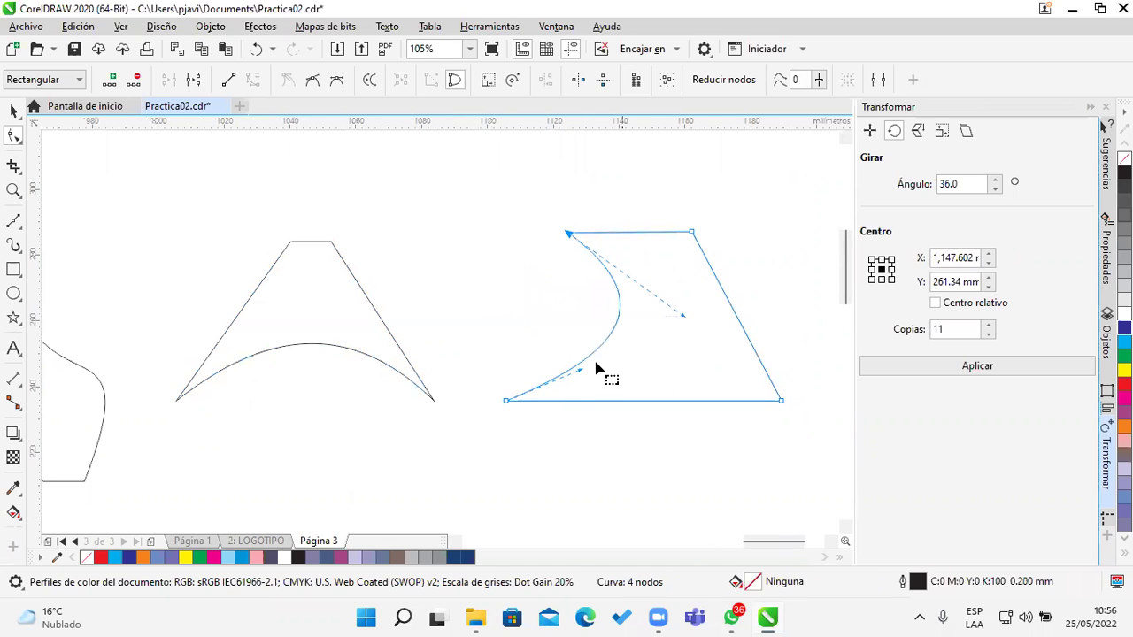
left_click_drag(587, 375, 690, 390)
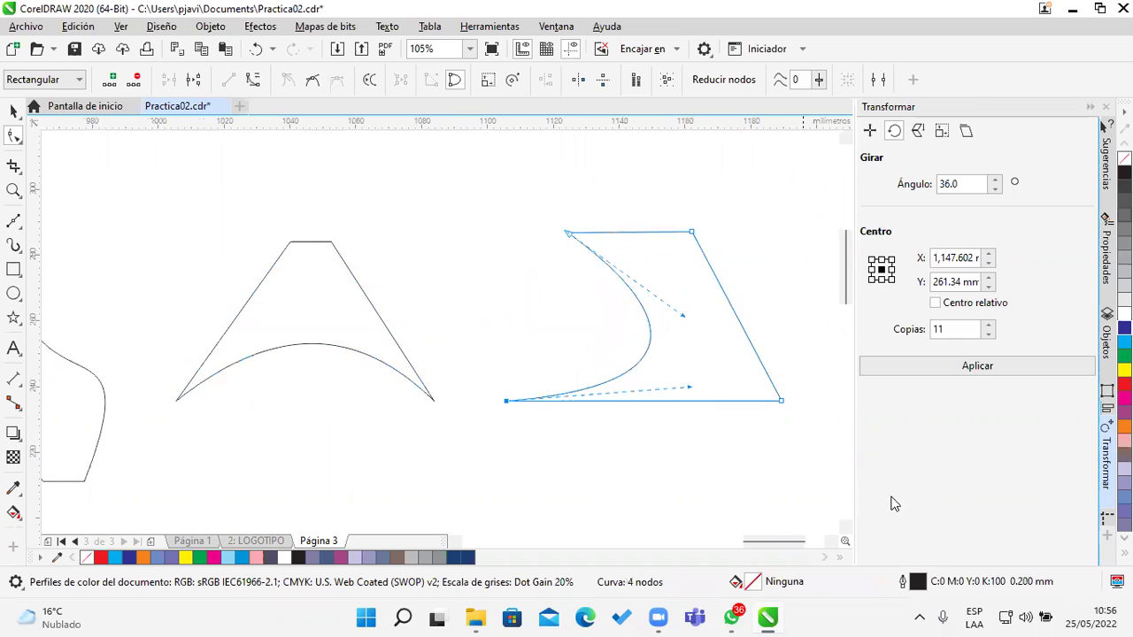
left_click_drag(682, 317, 674, 279)
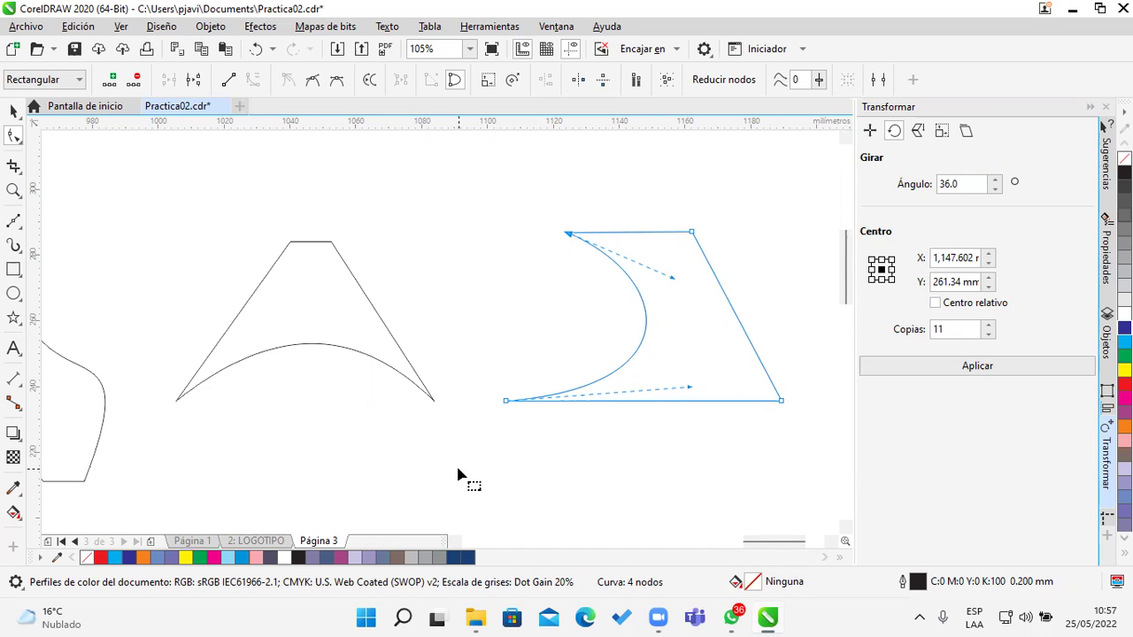
Step: Close the program with the Practica02 document open
scroll(455, 460, "down", 3)
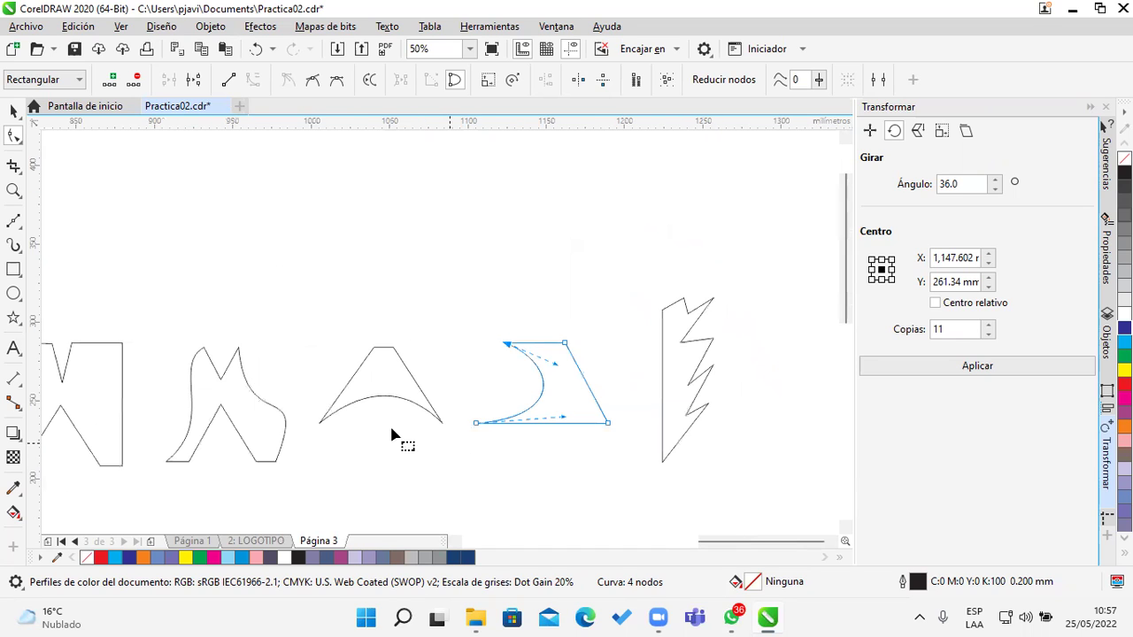
scroll(399, 243, "up", 1)
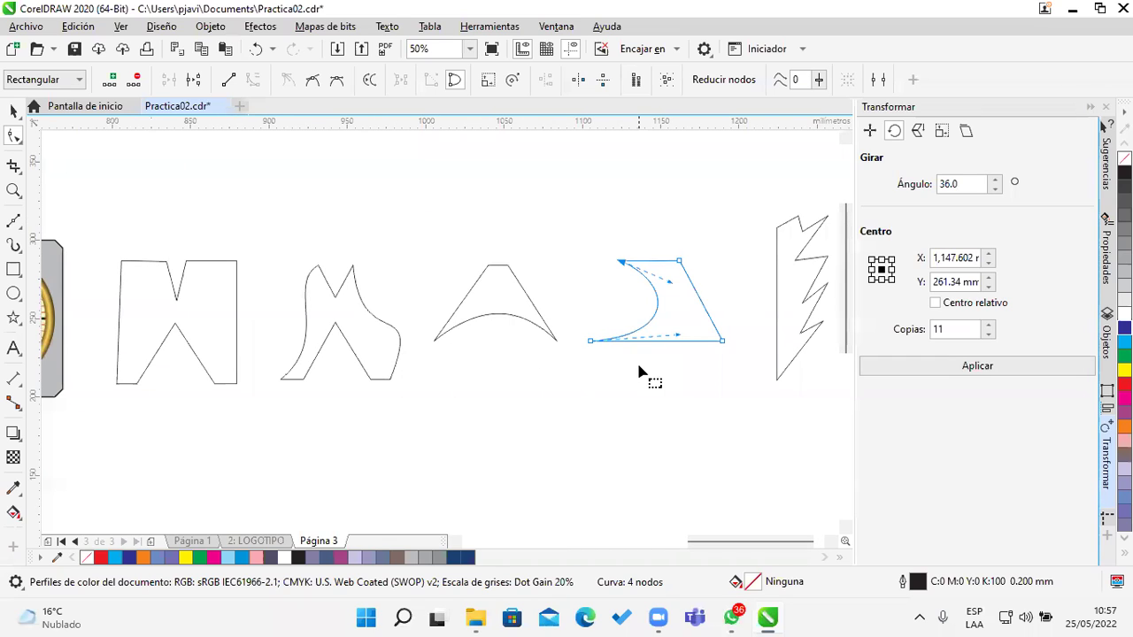
left_click_drag(617, 471, 582, 355)
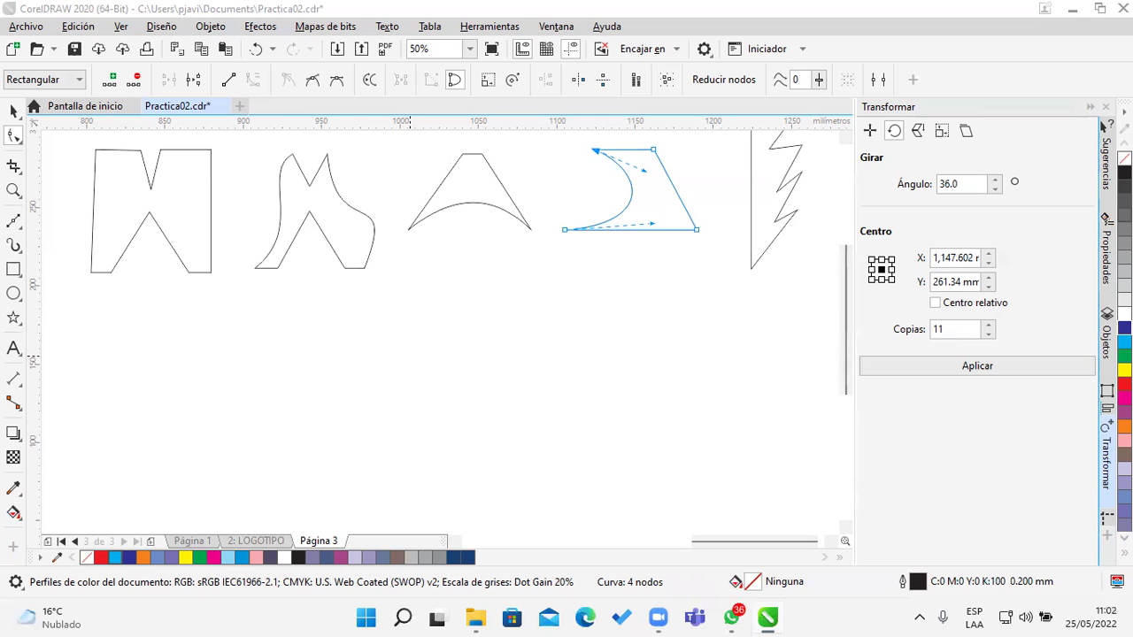
left_click(1120, 8)
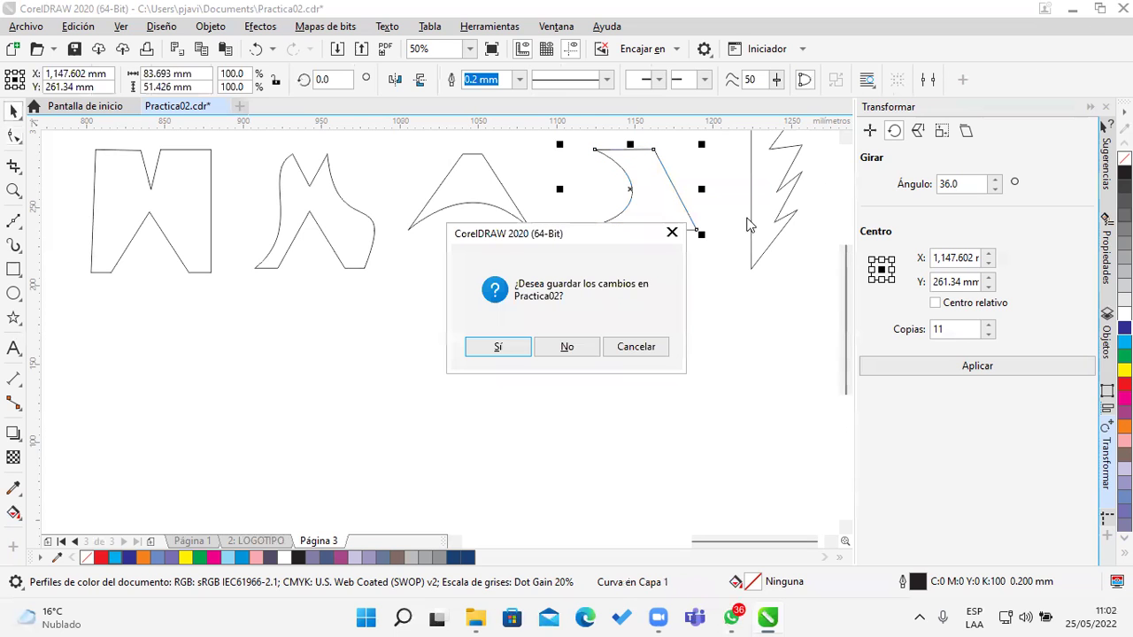